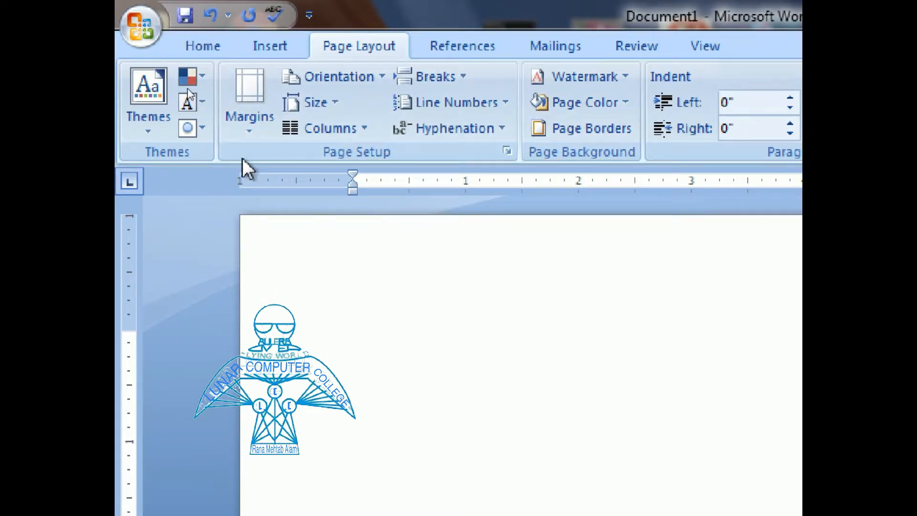
- Choose A4 as the paper size in the custom page setup and highlight its width and height values
left_click(248, 130)
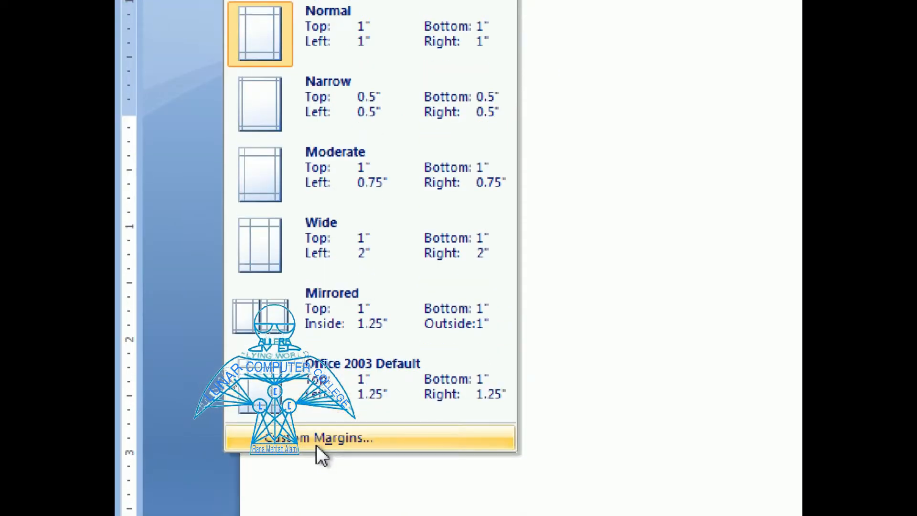
left_click(297, 431)
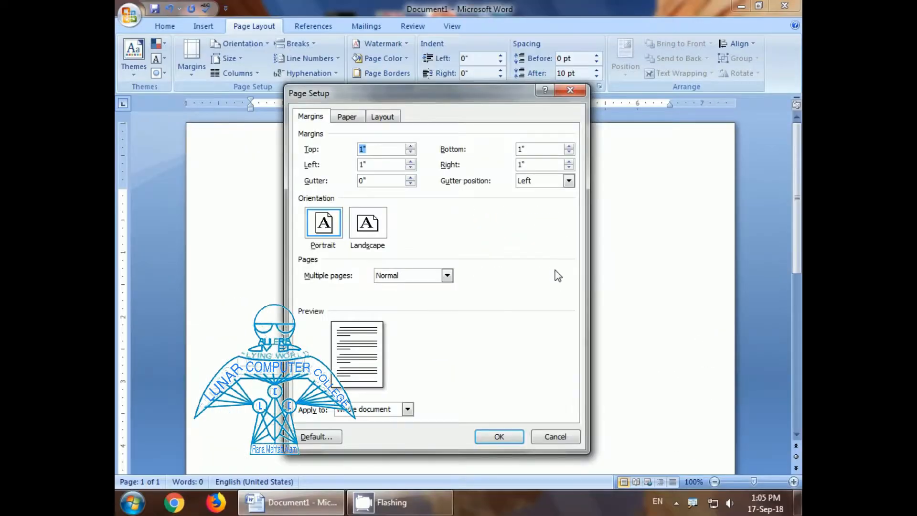
left_click(310, 119)
left_click(347, 117)
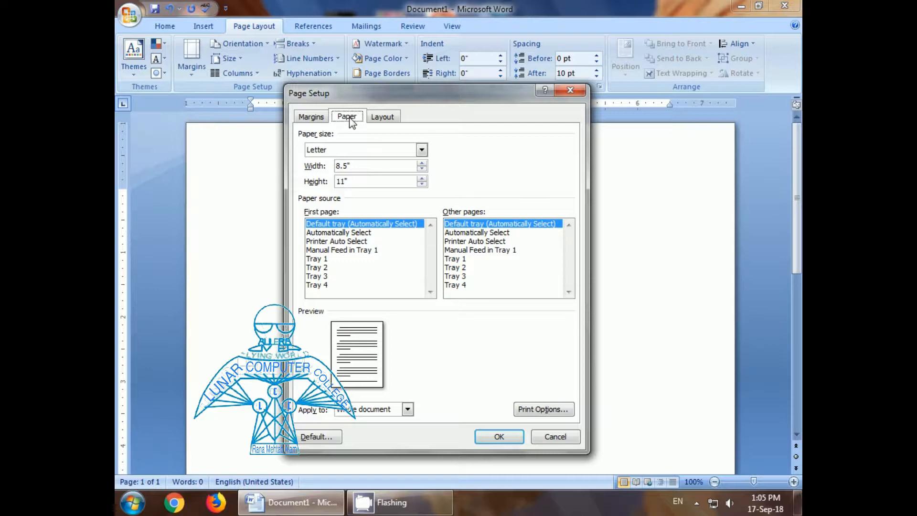
left_click(321, 149)
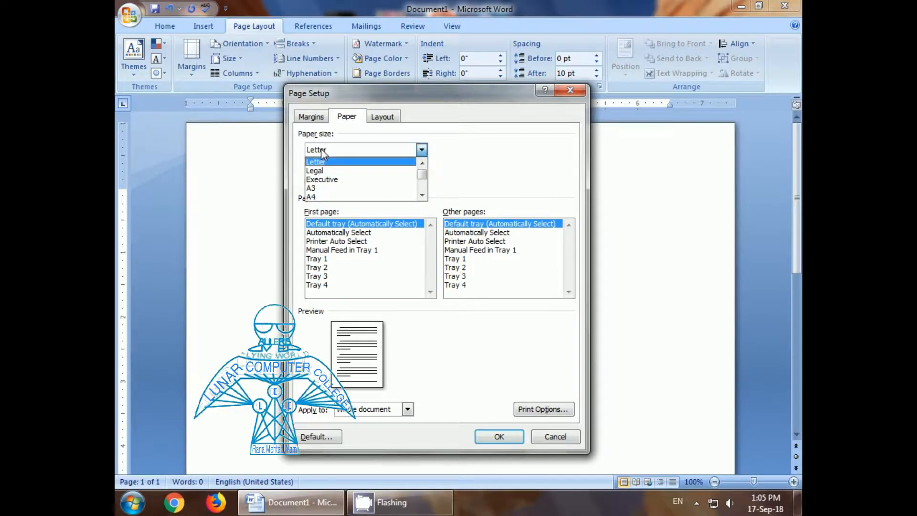
left_click(312, 197)
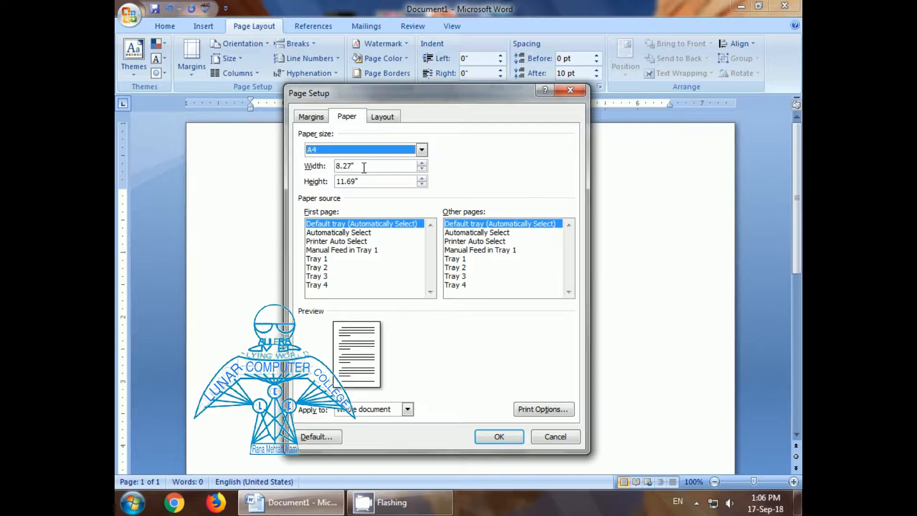
left_click_drag(364, 168, 320, 167)
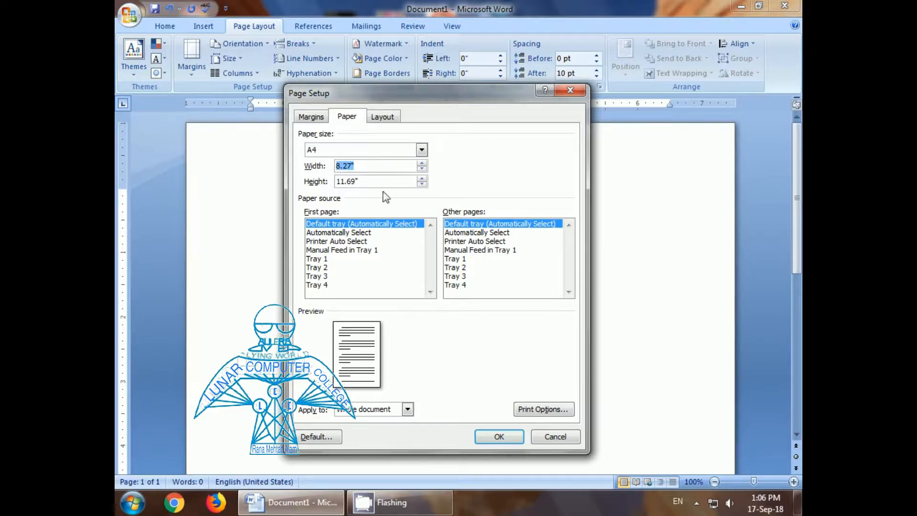
left_click_drag(379, 184, 341, 177)
- Try landscape orientation in the margin settings and close the page setup without applying the changes
left_click(307, 117)
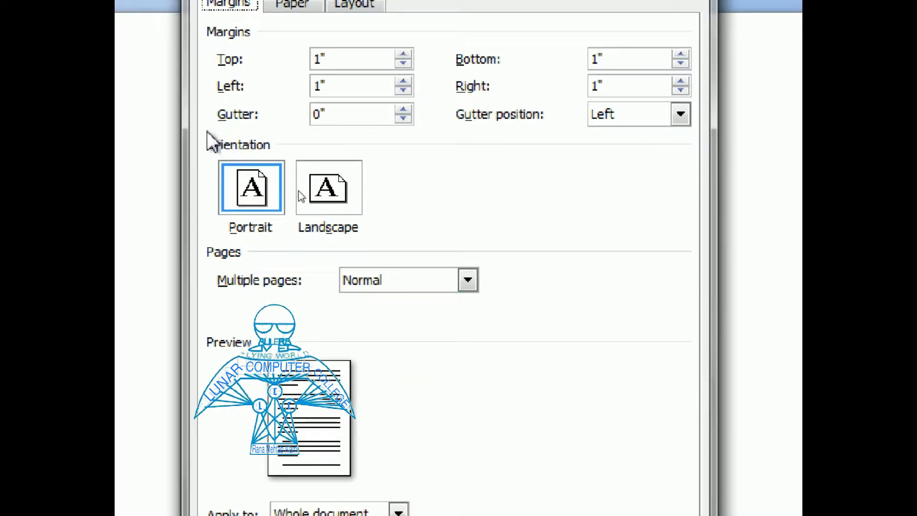
left_click(325, 194)
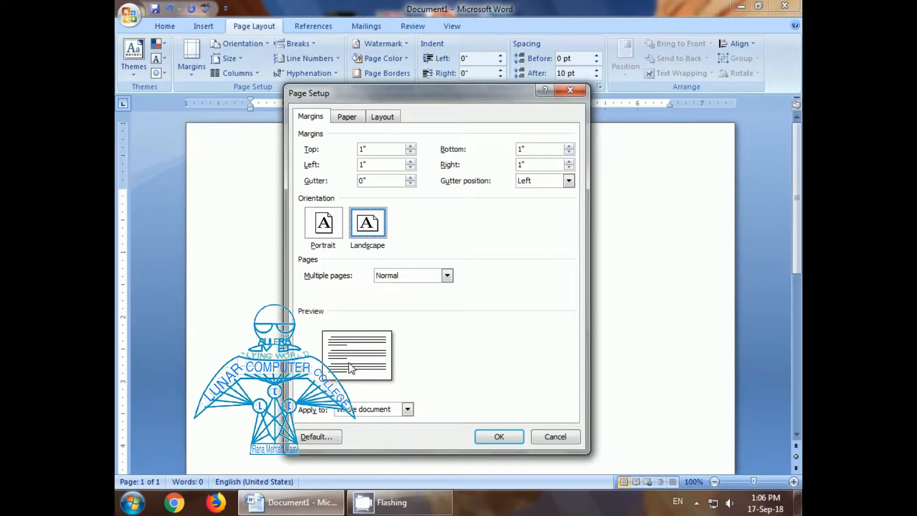
left_click(571, 90)
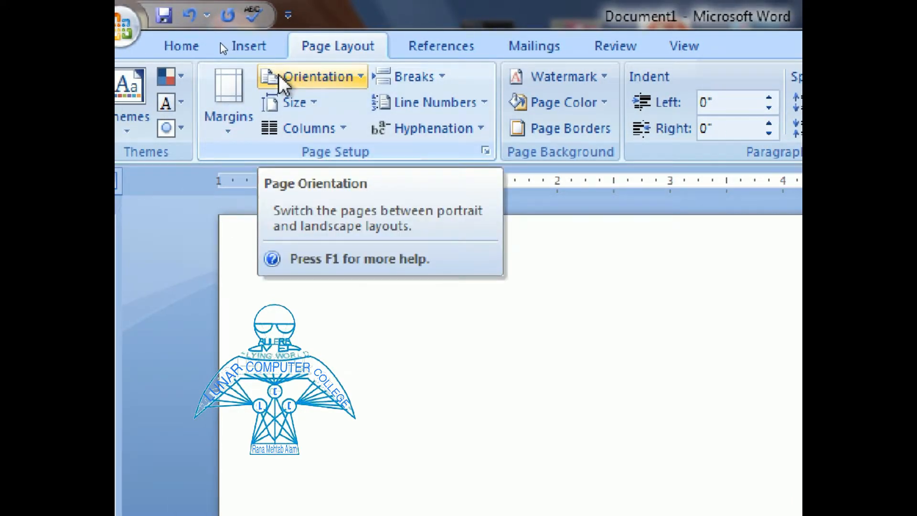
left_click(361, 78)
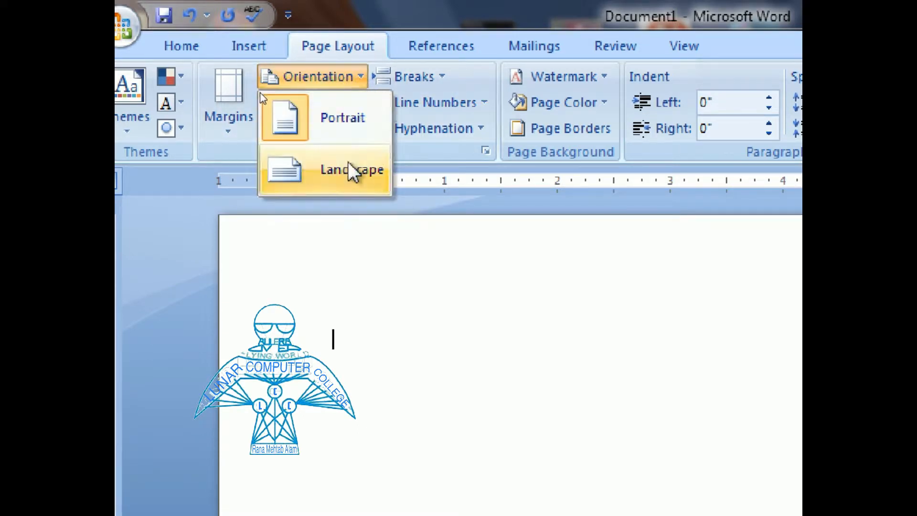
left_click(359, 272)
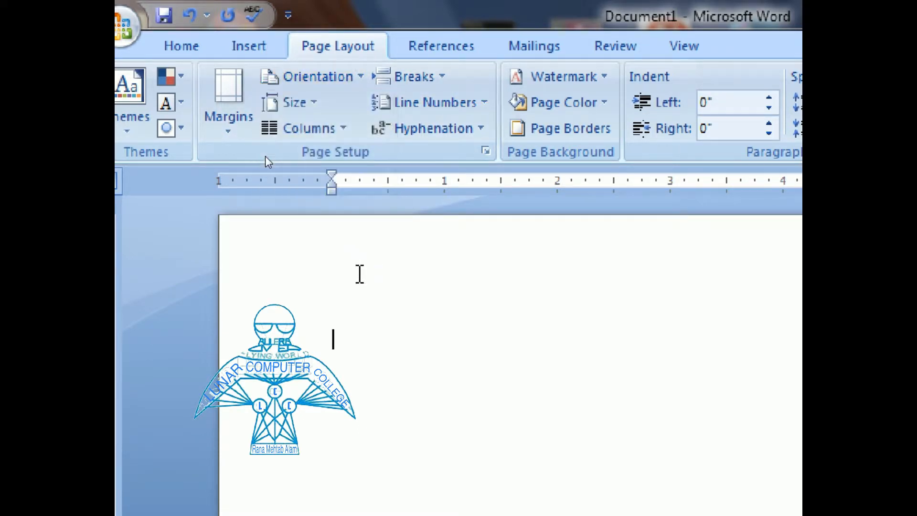
- Try a custom paper size 6 inches wide and 9 inches high, and close the page setup without applying it
left_click(316, 107)
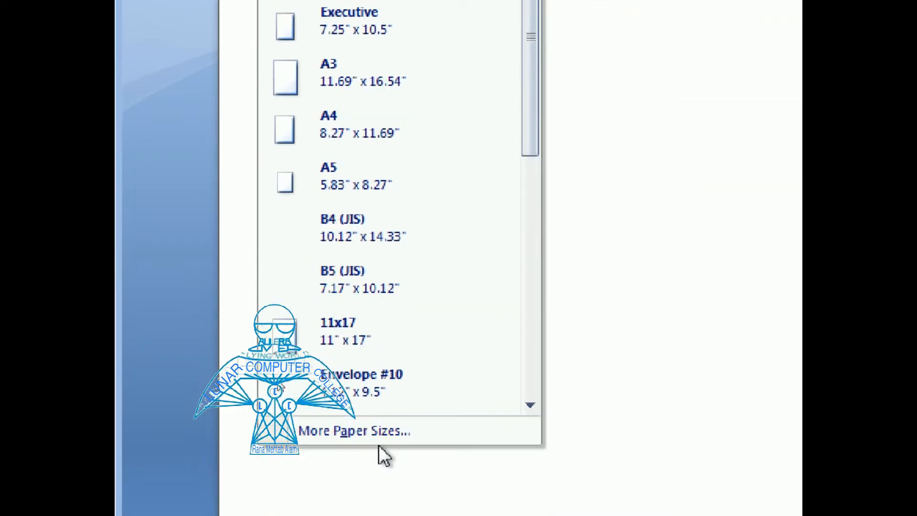
left_click(375, 432)
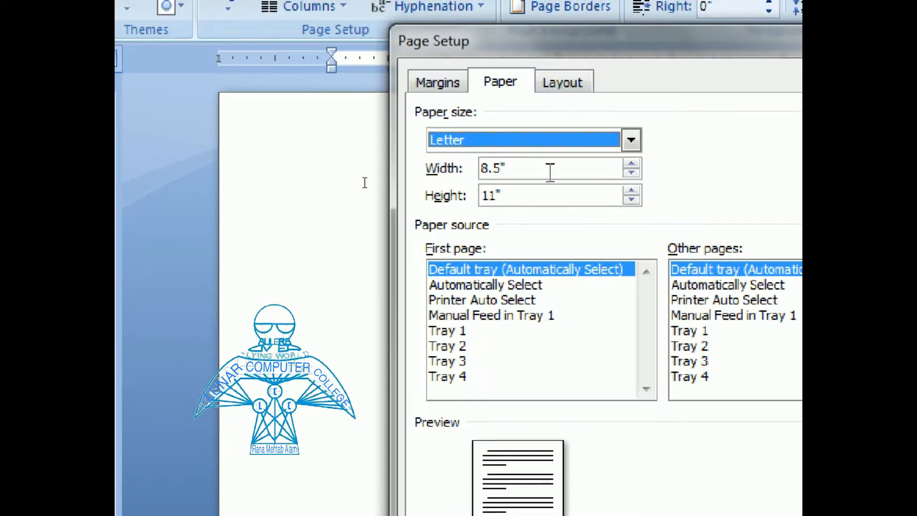
left_click_drag(538, 166, 454, 167)
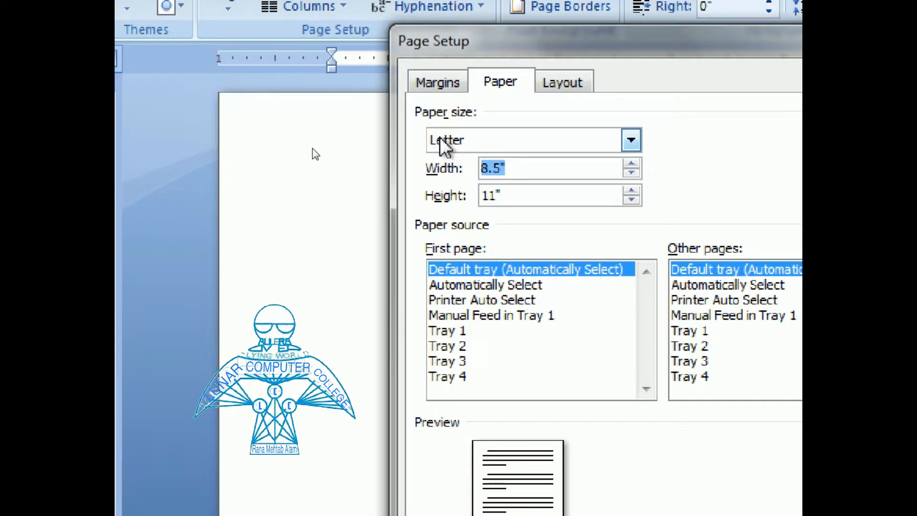
type("6")
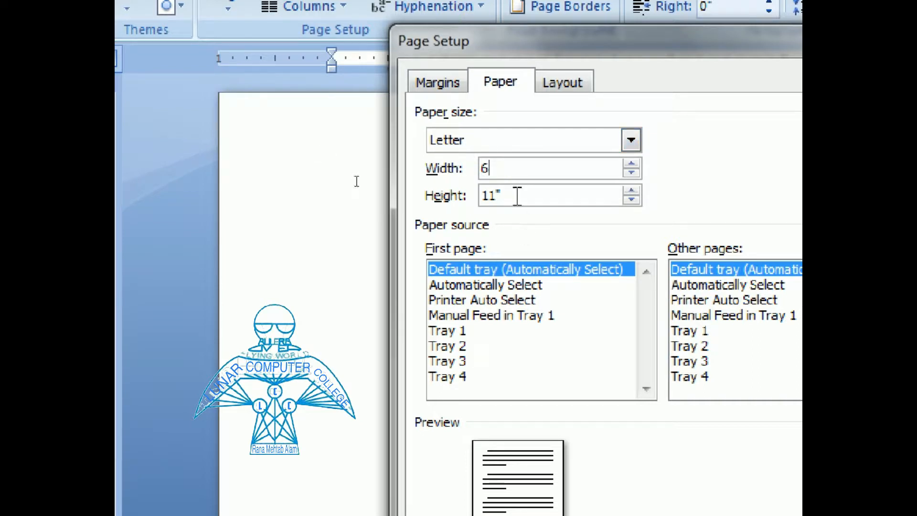
key("Tab")
type("9")
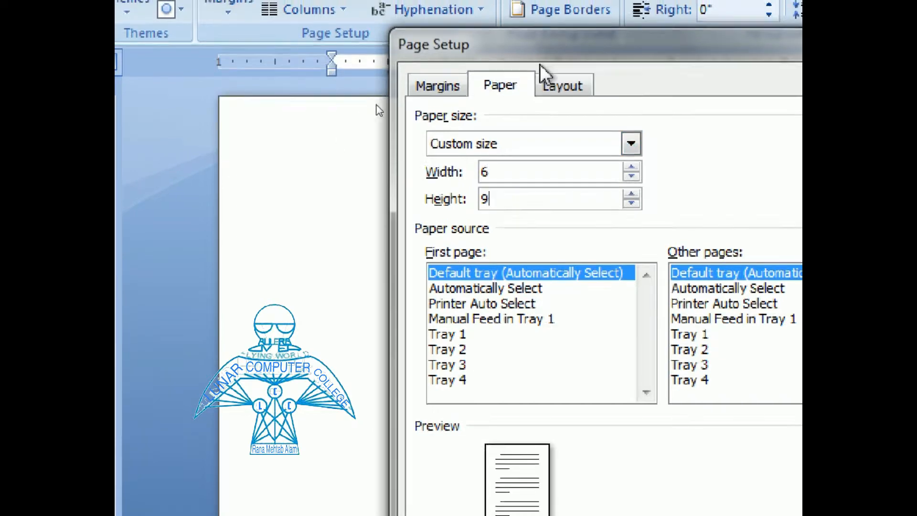
left_click_drag(587, 48, 301, 125)
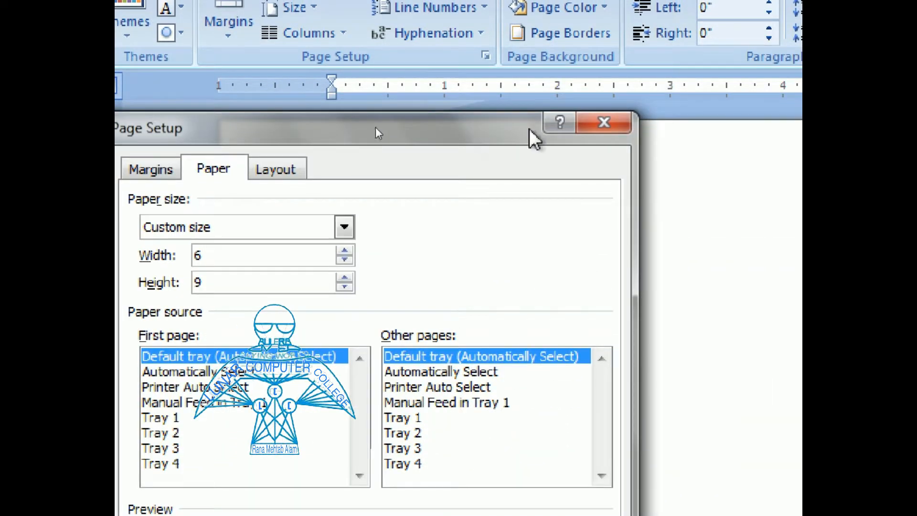
left_click(614, 125)
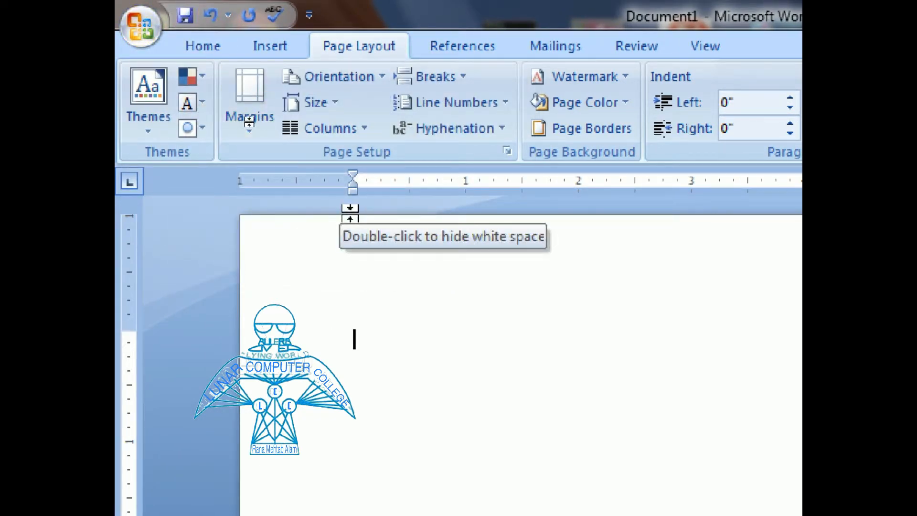
- Lay out the page in two columns and switch the layout to three columns
left_click(311, 132)
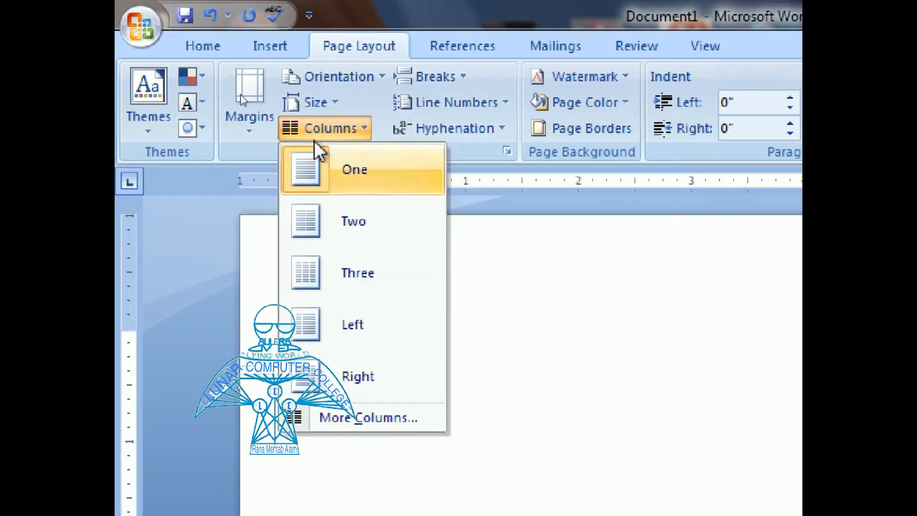
left_click(323, 225)
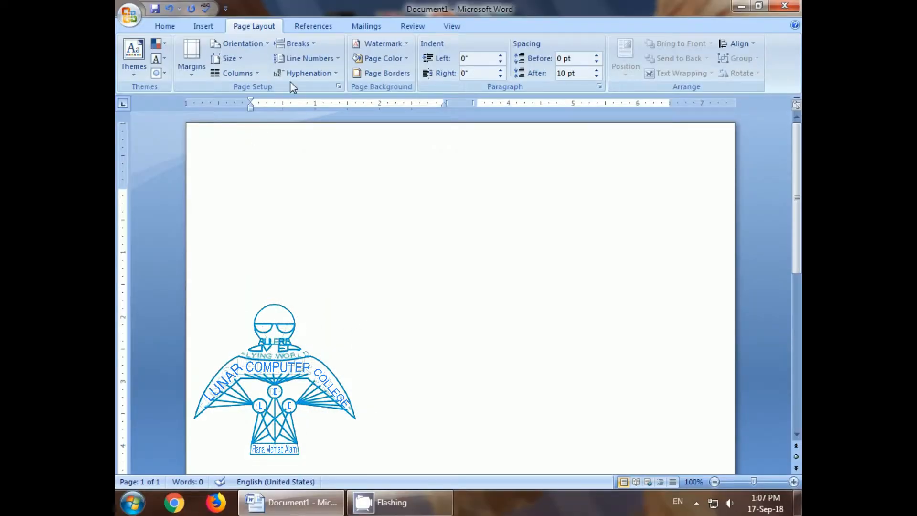
left_click(257, 72)
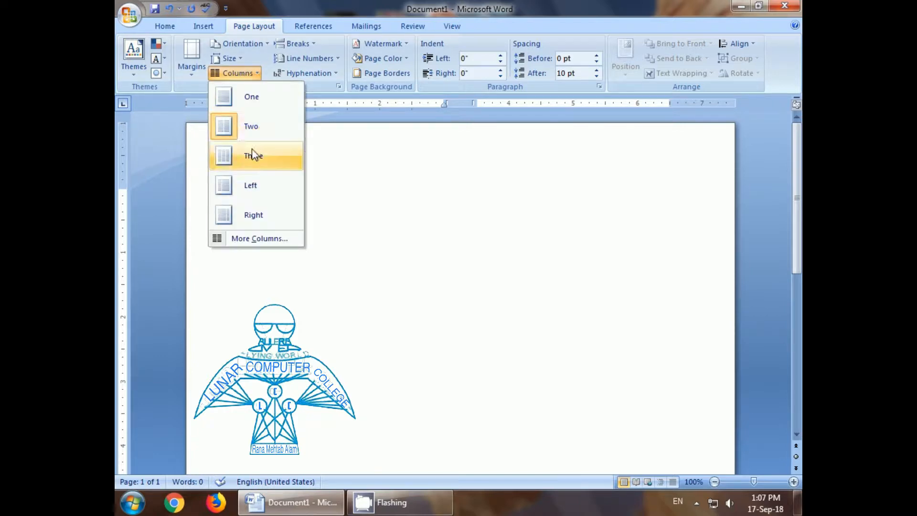
left_click(252, 153)
- Add a dividing line between the three columns for the whole document
left_click(240, 76)
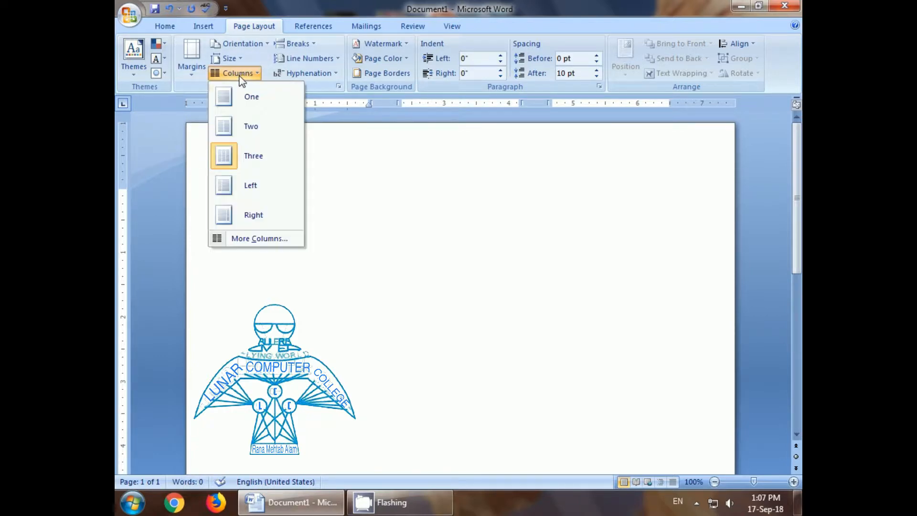
left_click(245, 240)
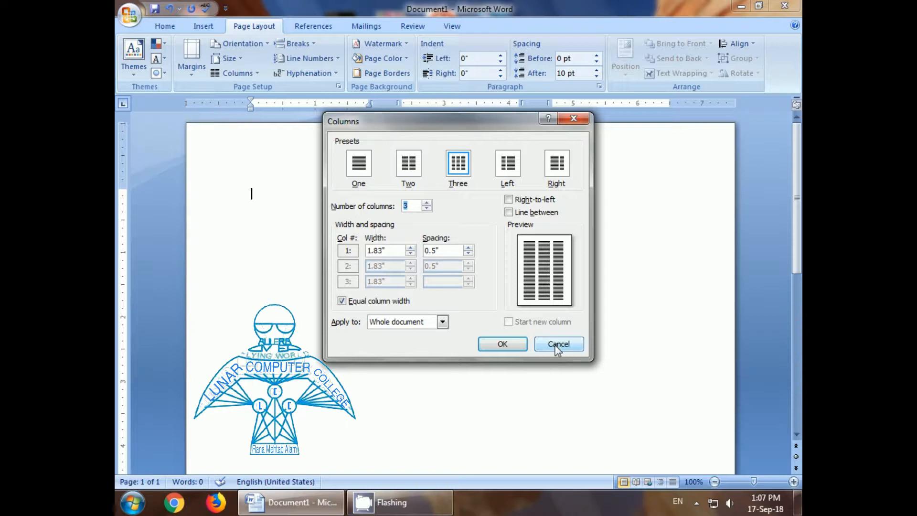
left_click(509, 213)
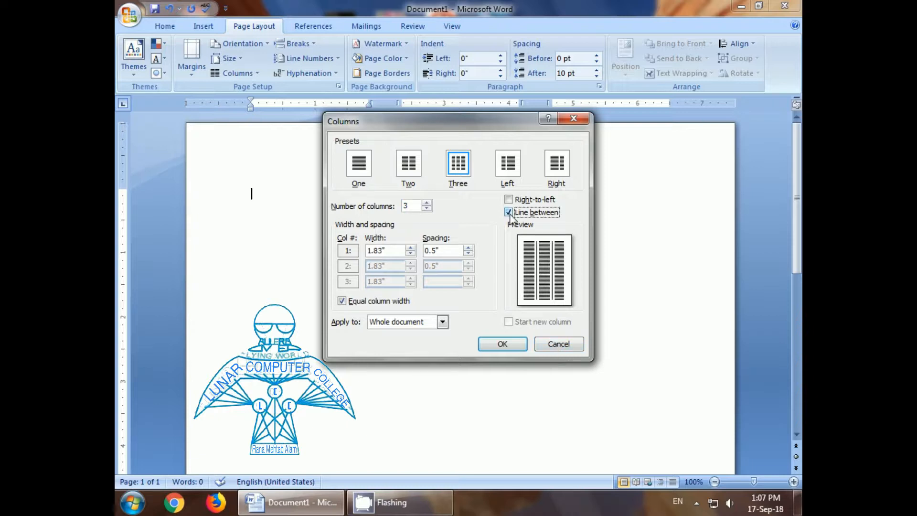
left_click(496, 346)
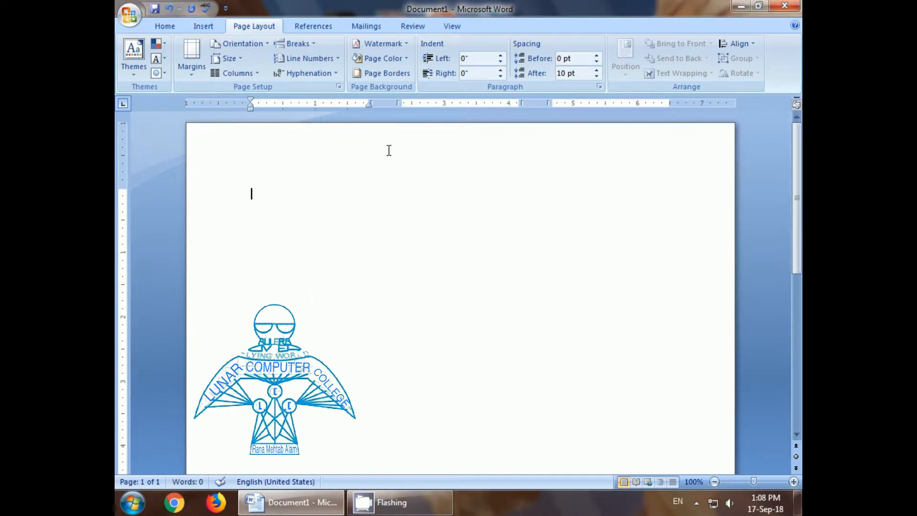
- Enter the sample line "Fsfdsfsd fdsf dsfdsf dsf" and start a new paragraph below it
type("Fsfdsfsd fdsf dsfdsf dsf")
key("Return")
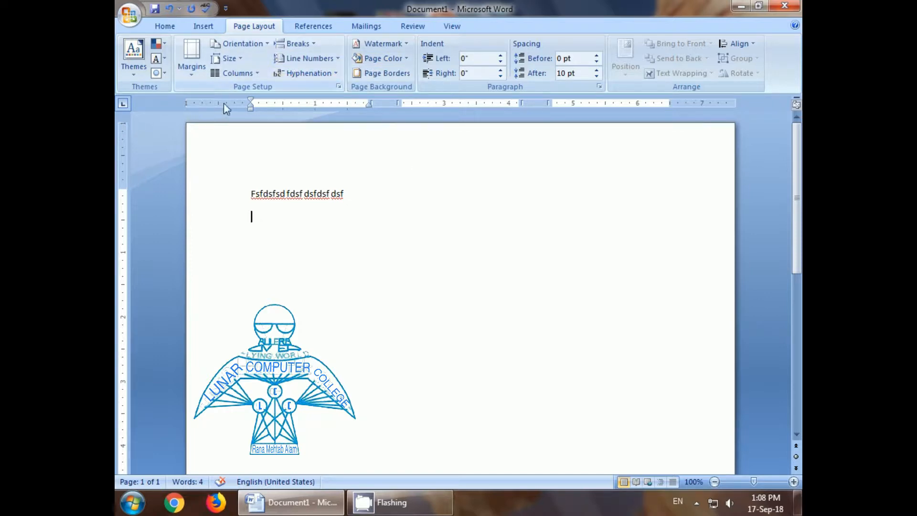
- Return the document to a single-column layout
left_click(238, 74)
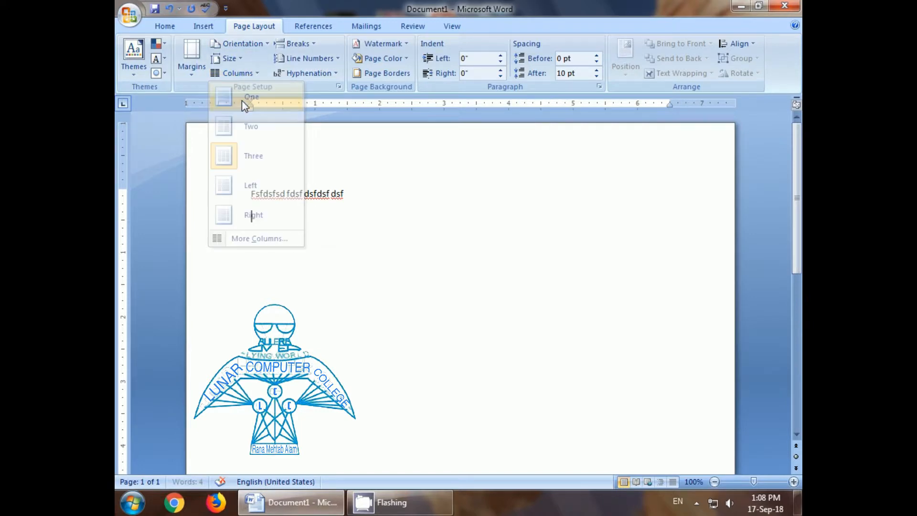
left_click(242, 101)
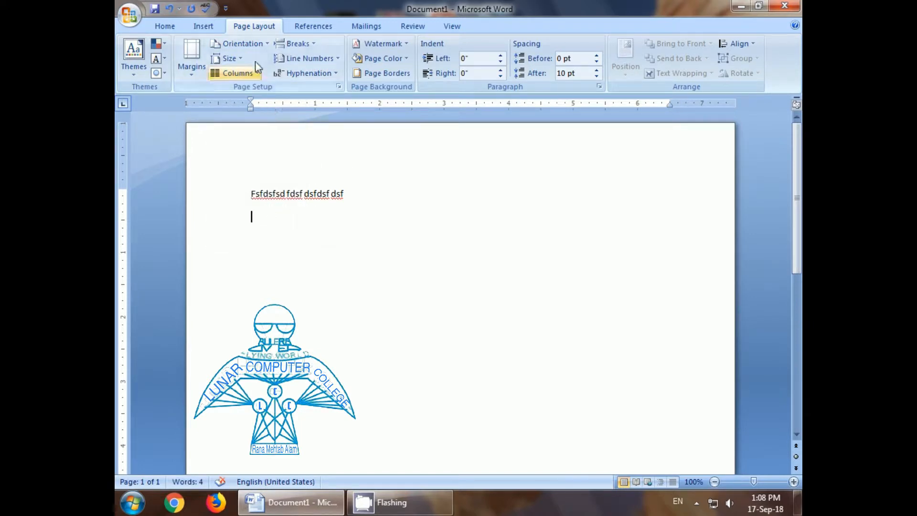
left_click(235, 73)
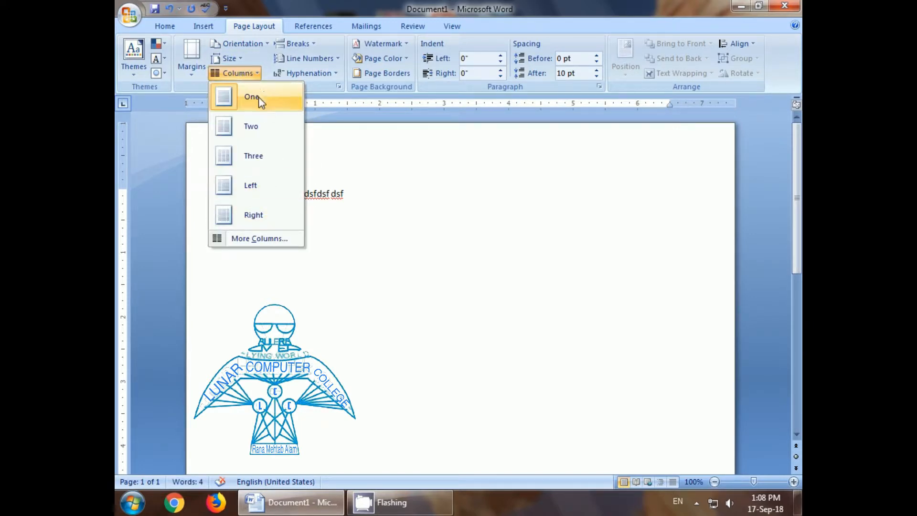
left_click(375, 244)
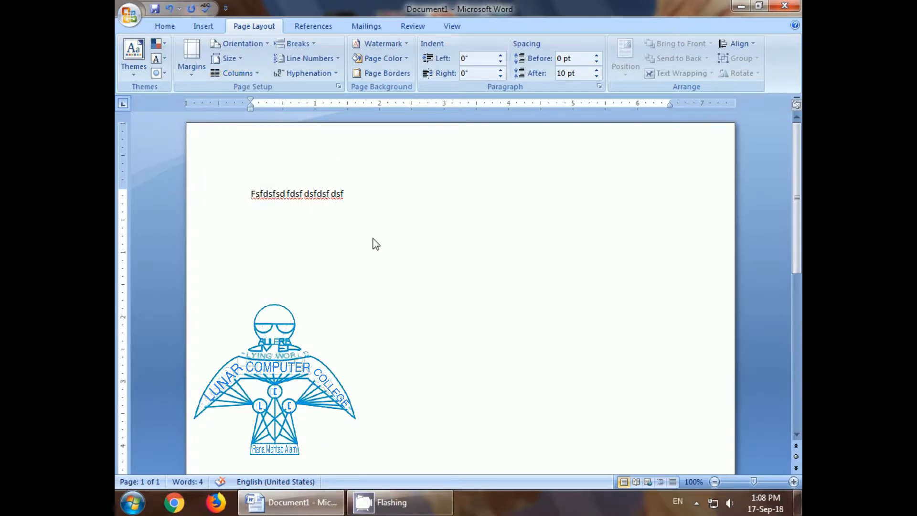
- Try to insert a text wrapping break below the sample line
left_click(308, 46)
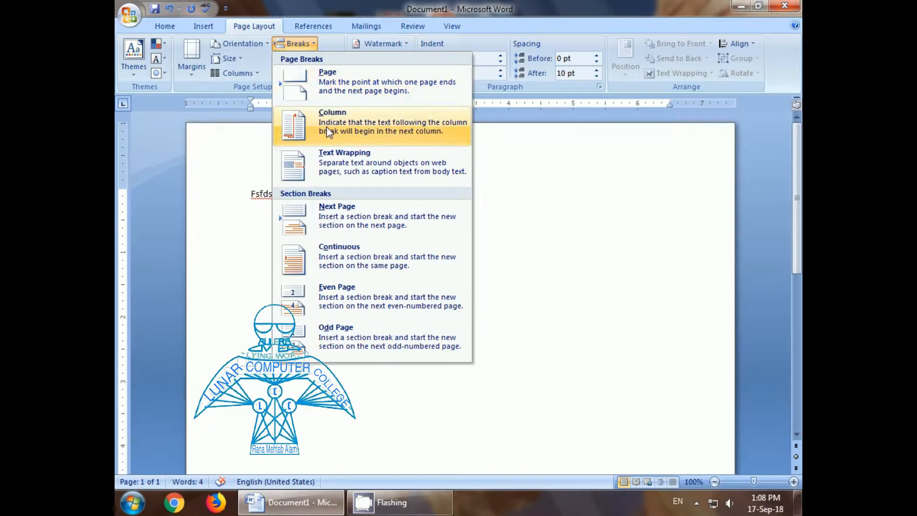
left_click(328, 161)
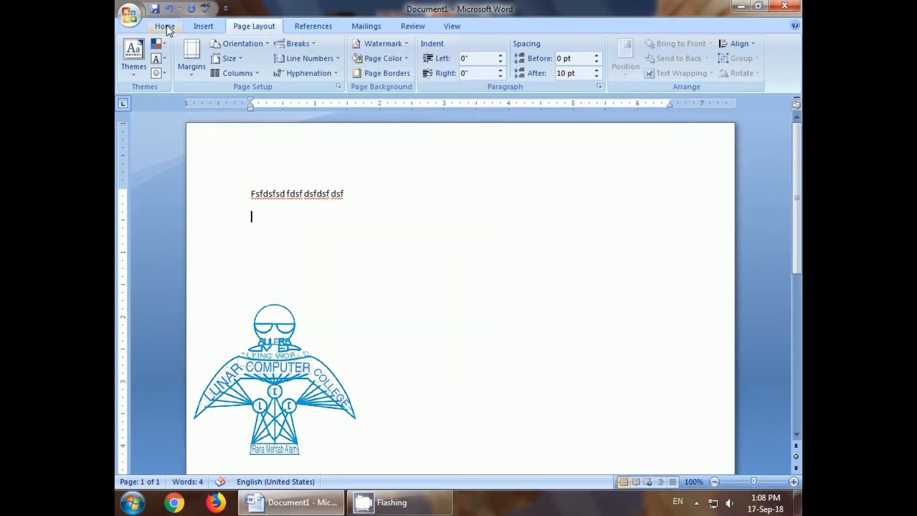
- Lay out the document in two columns and insert a column break after the sample line
left_click(237, 73)
left_click(245, 128)
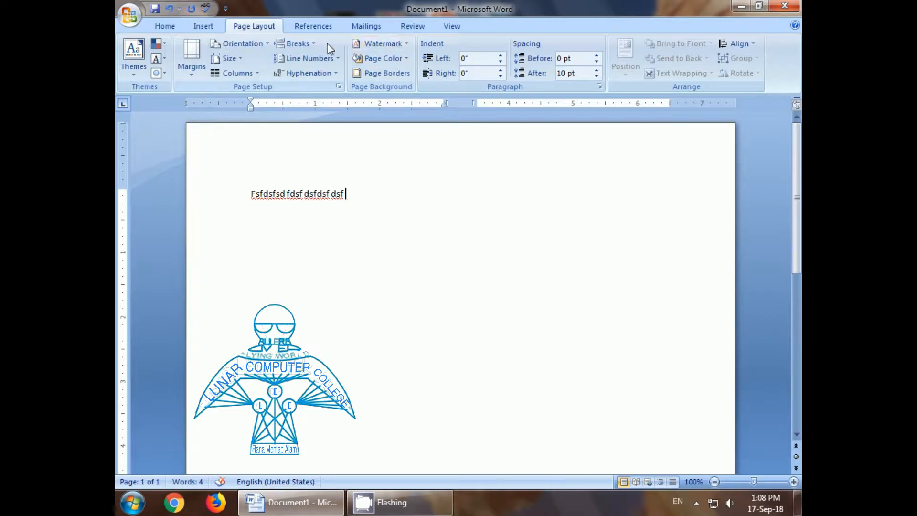
left_click(305, 43)
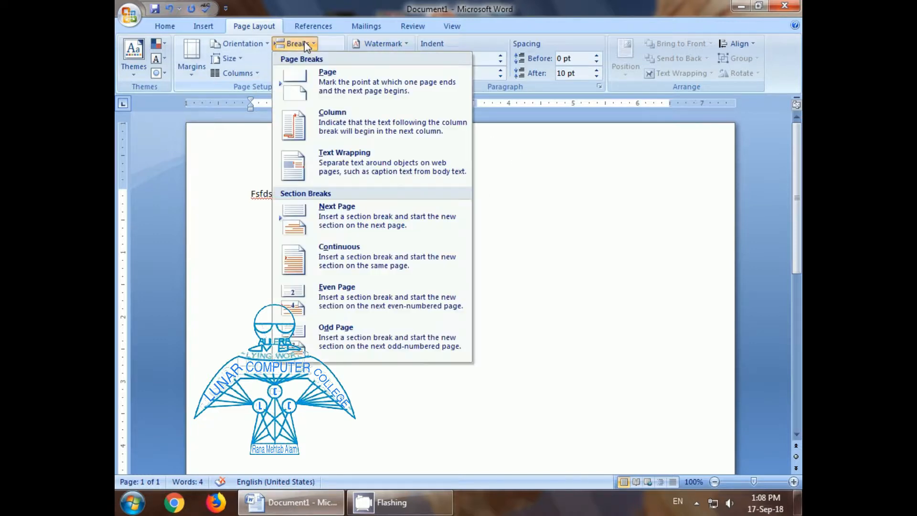
left_click(329, 111)
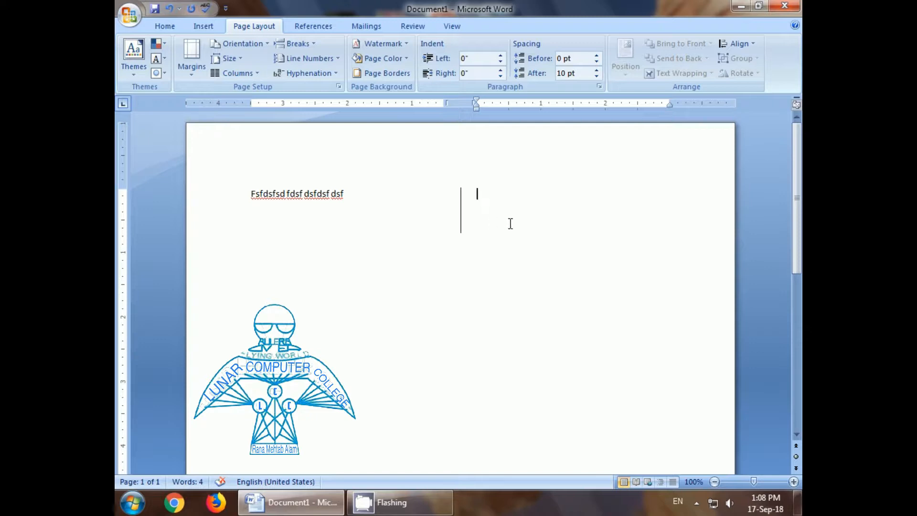
- Enter the sample lines "fgdffdsfs", "Sdfdsf", "Sdf", "Df" and "Df" as separate paragraphs in the second column
type("fgdffdsfs")
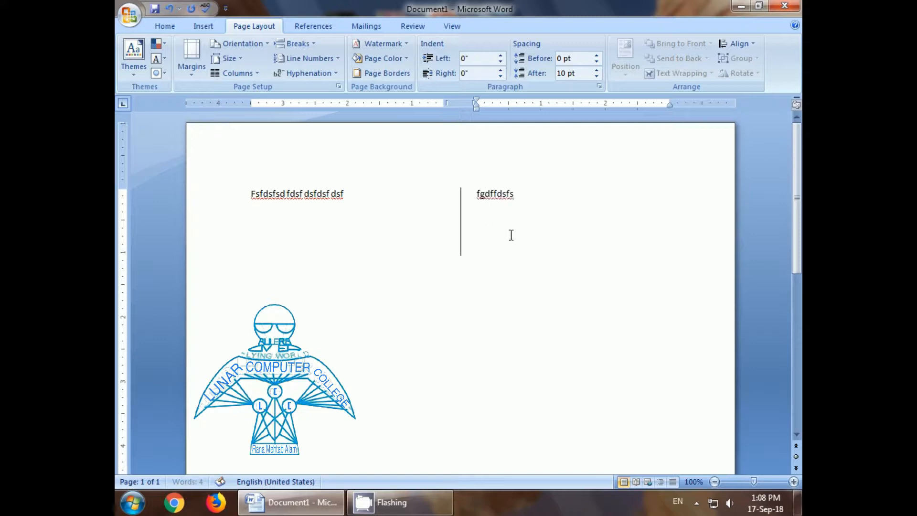
key("Return")
type("Sdfdsf")
key("Return")
type("Sdf")
key("Return")
type("Df")
key("Return")
type("Df")
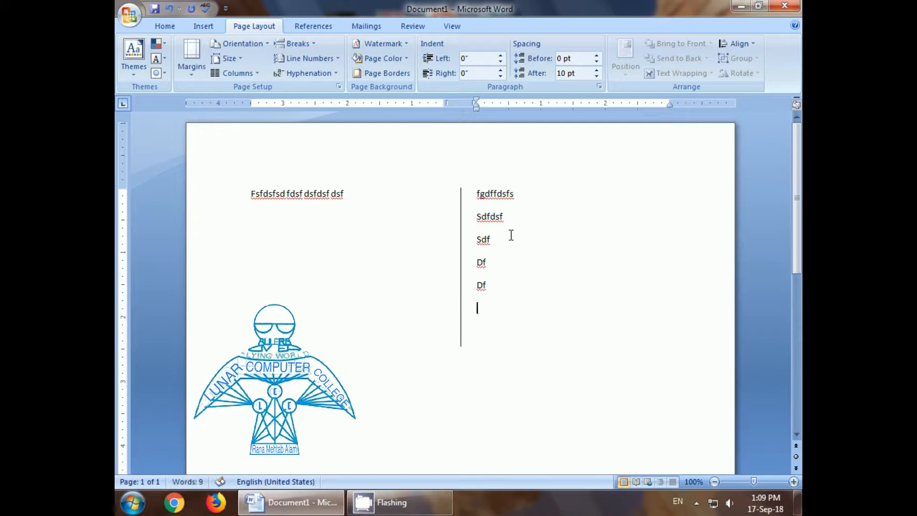
left_click(381, 257)
left_click(508, 330)
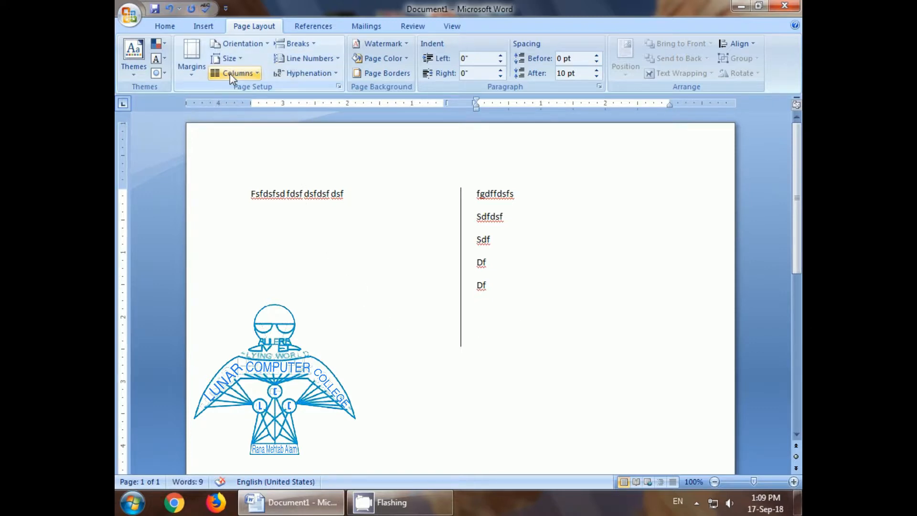
left_click(298, 44)
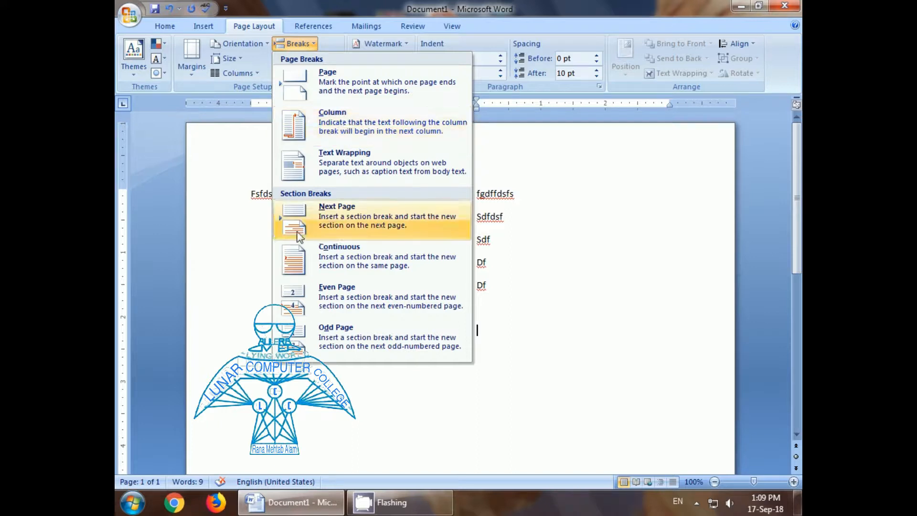
left_click(265, 386)
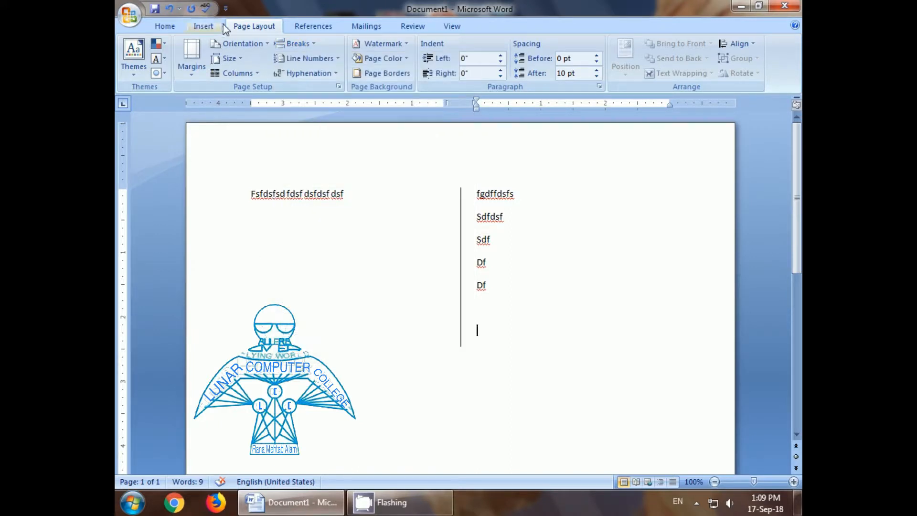
- Set the whole document back to one column
left_click(236, 73)
left_click(258, 98)
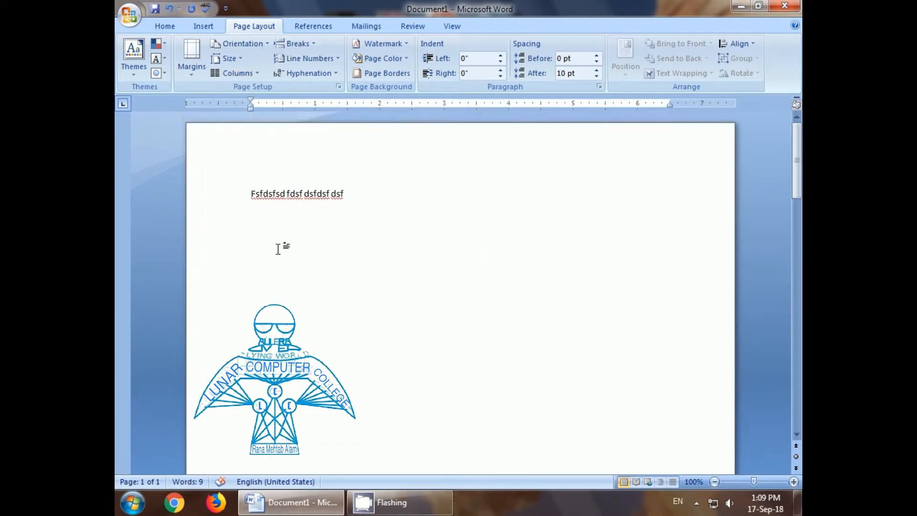
- Examine how the sample text is distributed over the pages around the column break
scroll(278, 249, "down", 15)
scroll(278, 251, "up", 10)
scroll(280, 253, "down", 4)
scroll(280, 253, "up", 4)
left_click(219, 201)
scroll(235, 205, "down", 10)
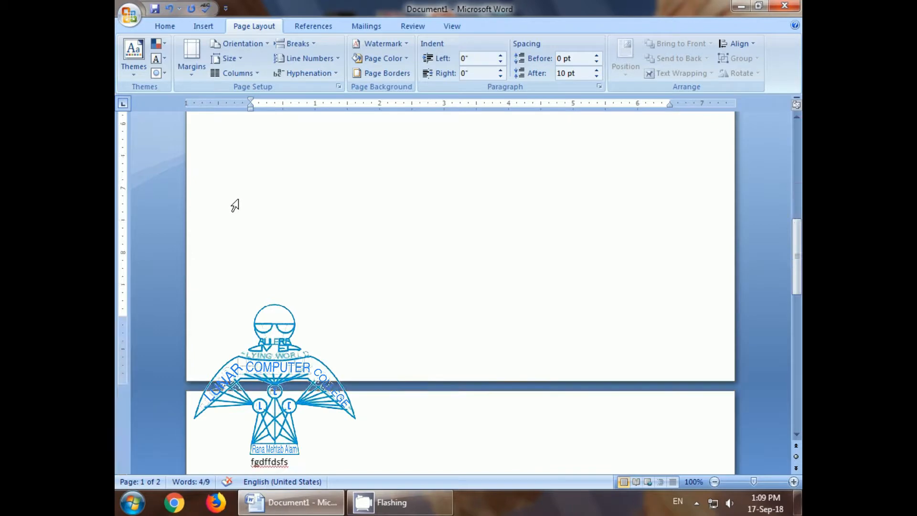
scroll(234, 206, "down", 5)
scroll(317, 238, "up", 15)
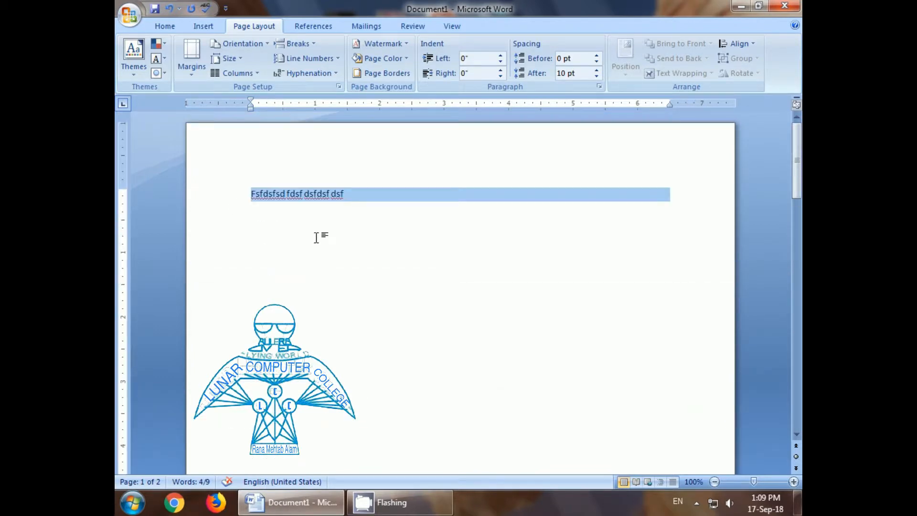
- Delete all the content of the document, including the break
left_click(368, 250)
key("ctrl+a")
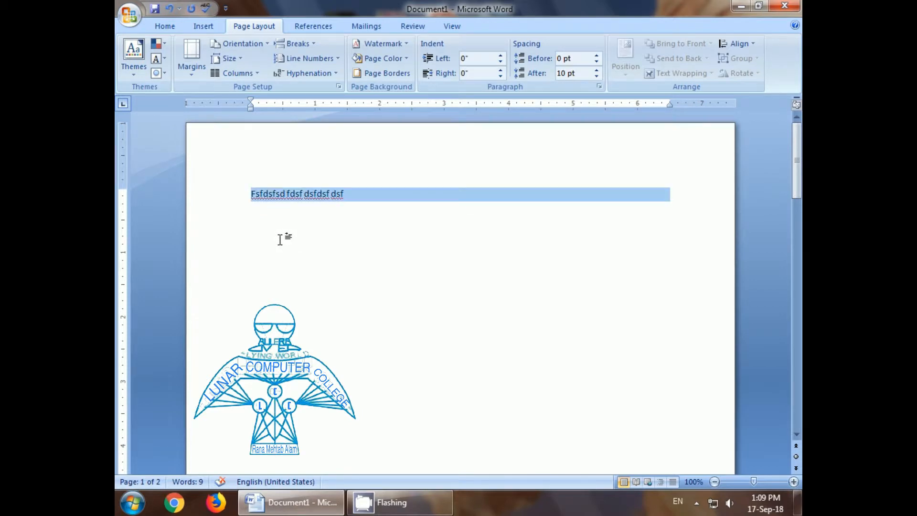
key("Delete")
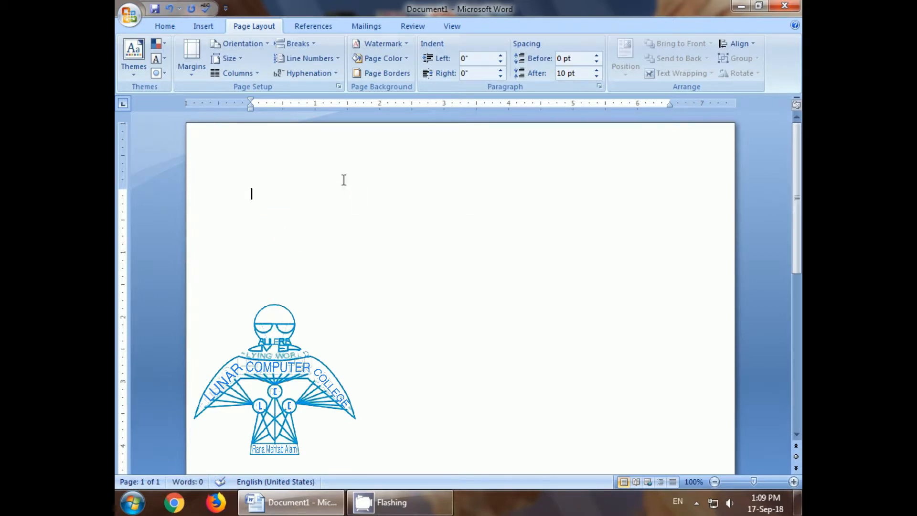
- Apply the DO NOT COPY 1 watermark to the page, check it, and remove it again
left_click(404, 43)
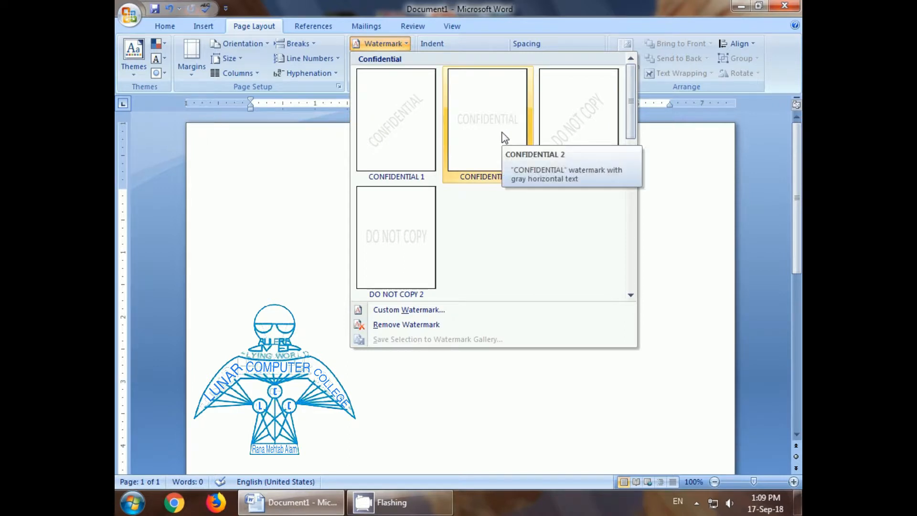
left_click(568, 130)
scroll(475, 267, "down", 5)
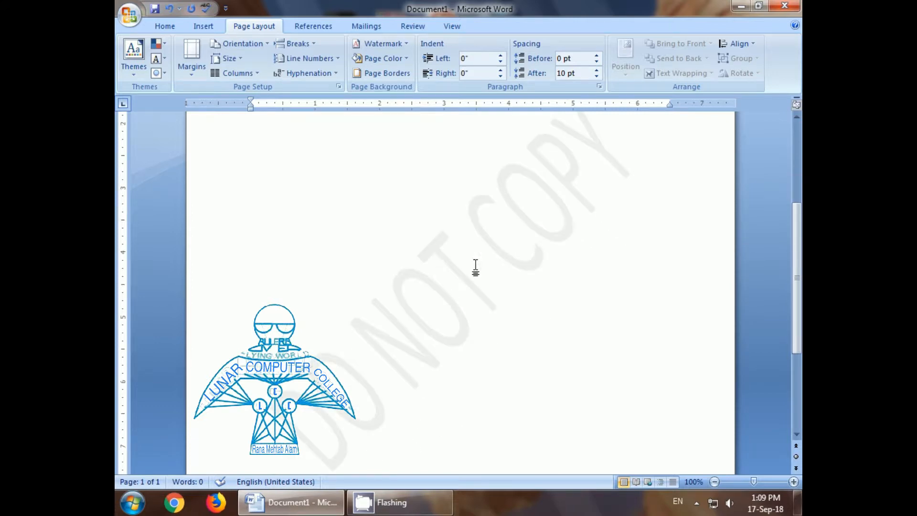
scroll(475, 267, "up", 1)
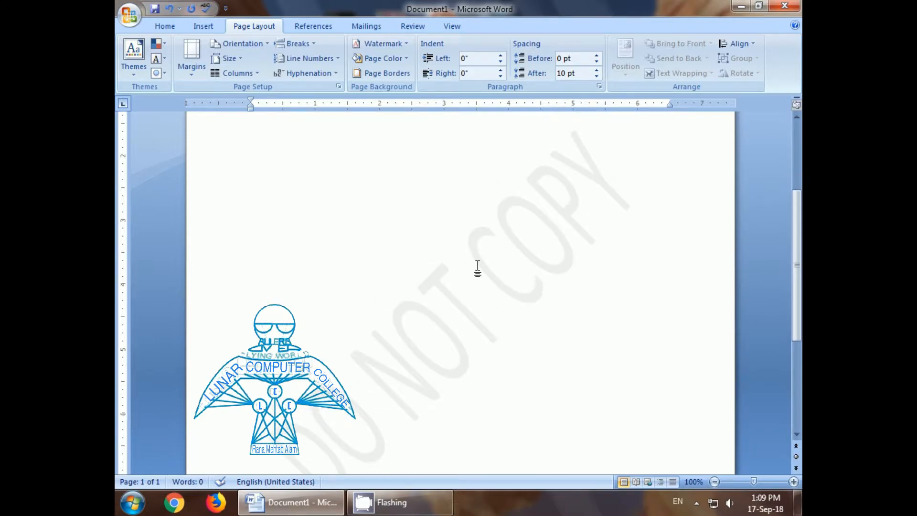
left_click(408, 45)
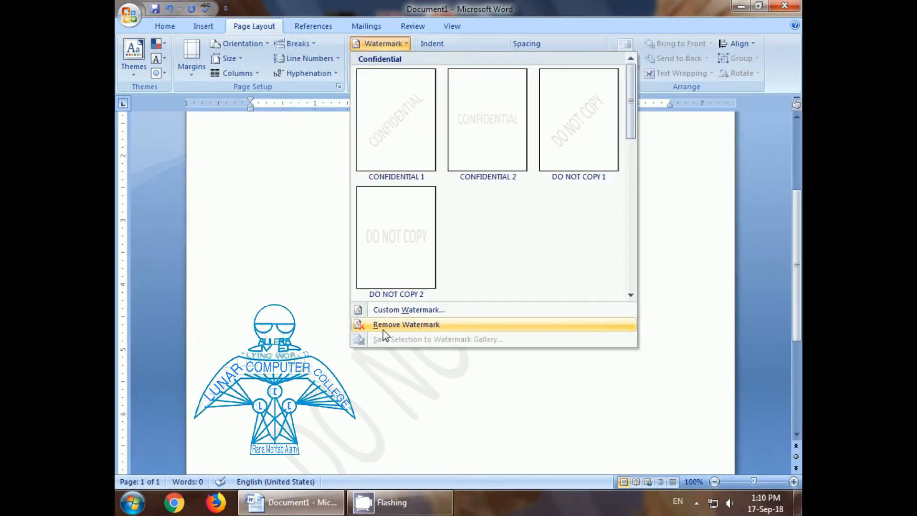
left_click(411, 326)
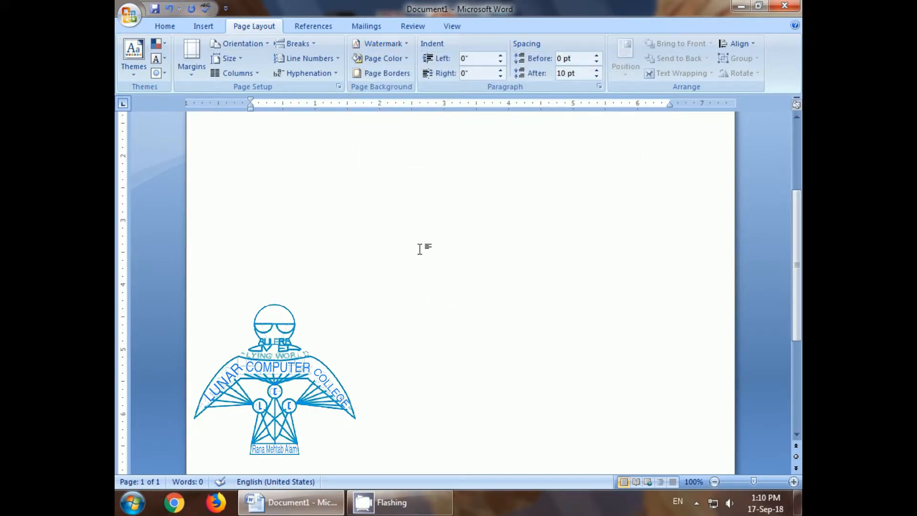
- Add a custom picture watermark from desktop.jpg with Auto scale and Washout, and check it on the page
left_click(407, 44)
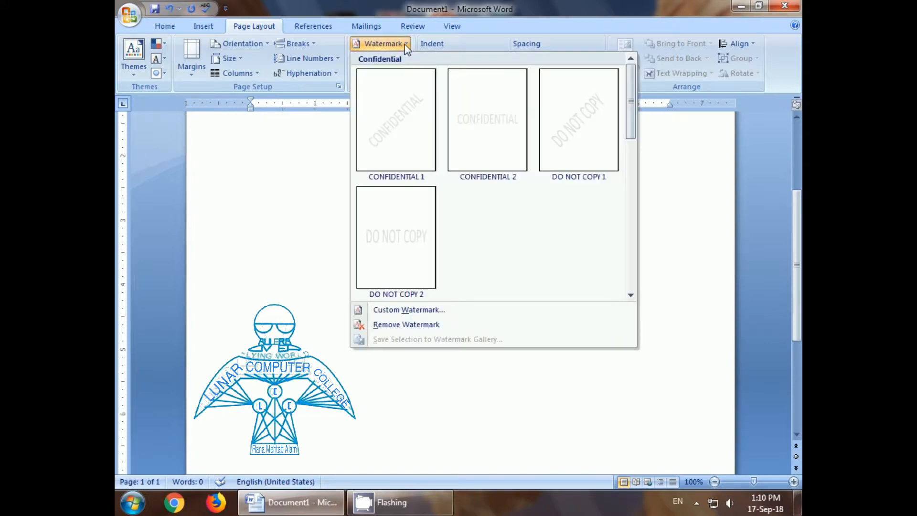
left_click(404, 309)
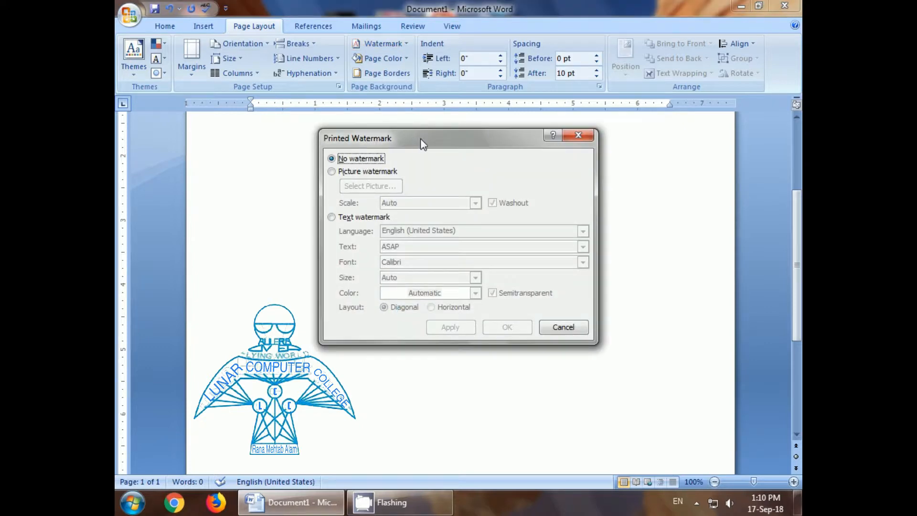
left_click_drag(421, 139, 404, 184)
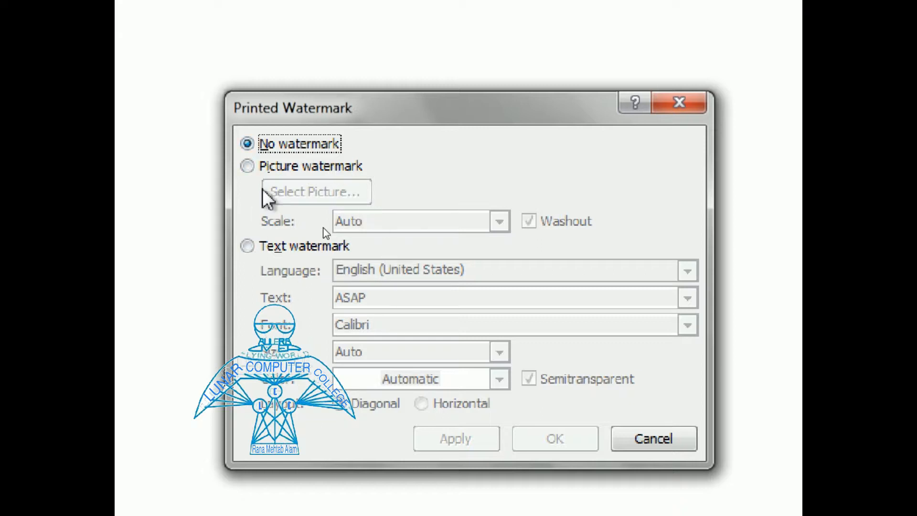
left_click(252, 168)
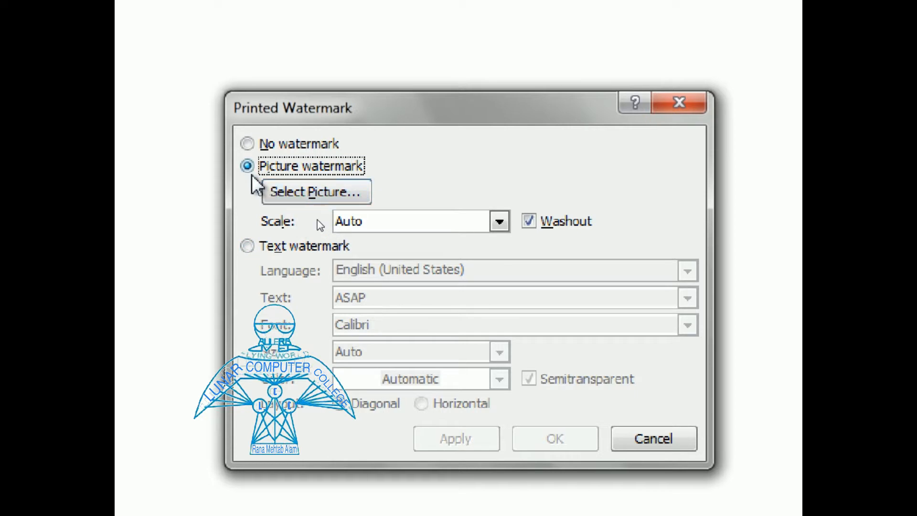
left_click(310, 191)
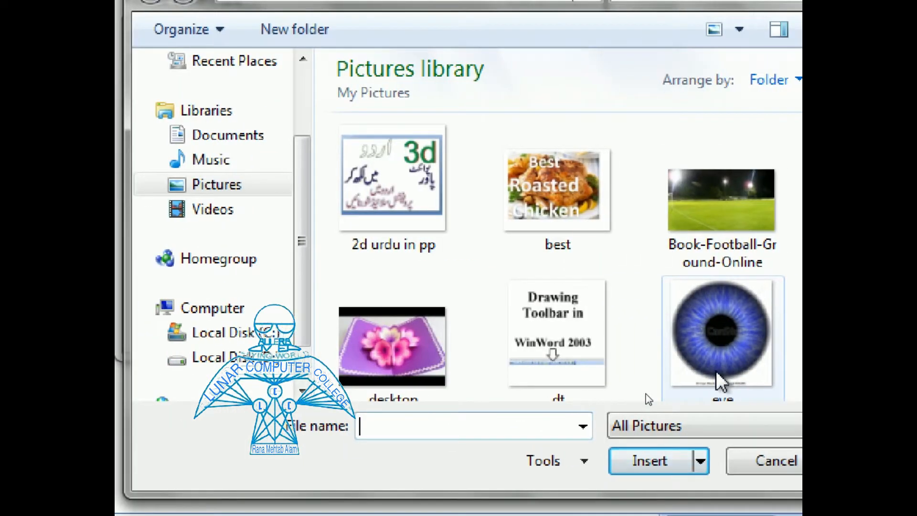
double_click(383, 372)
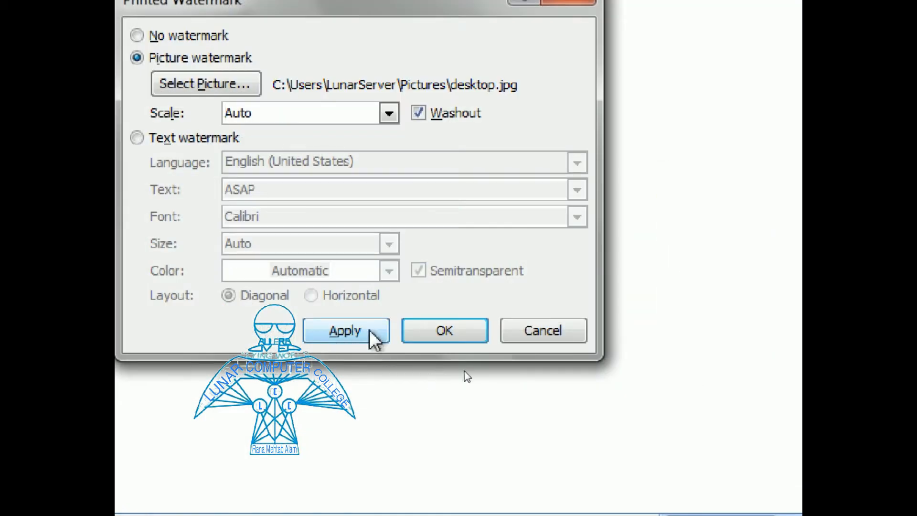
left_click(434, 333)
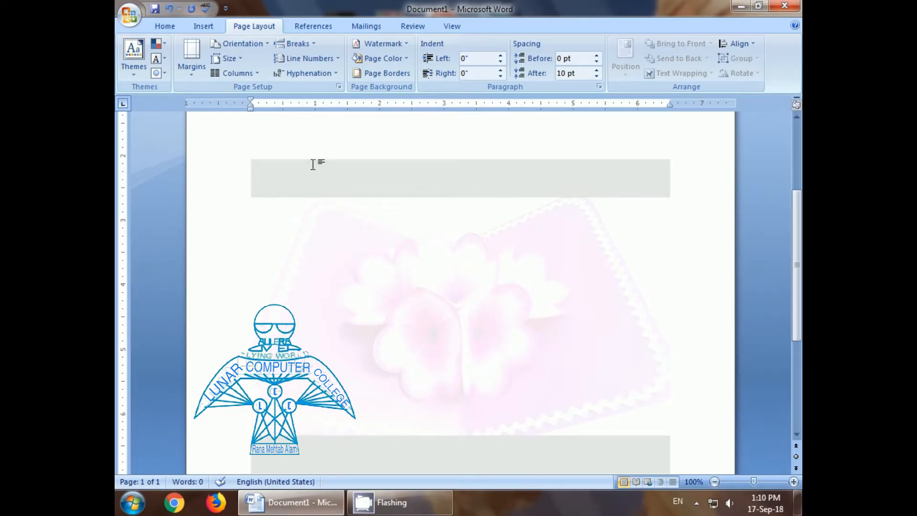
scroll(313, 144, "up", 4)
scroll(401, 253, "down", 5)
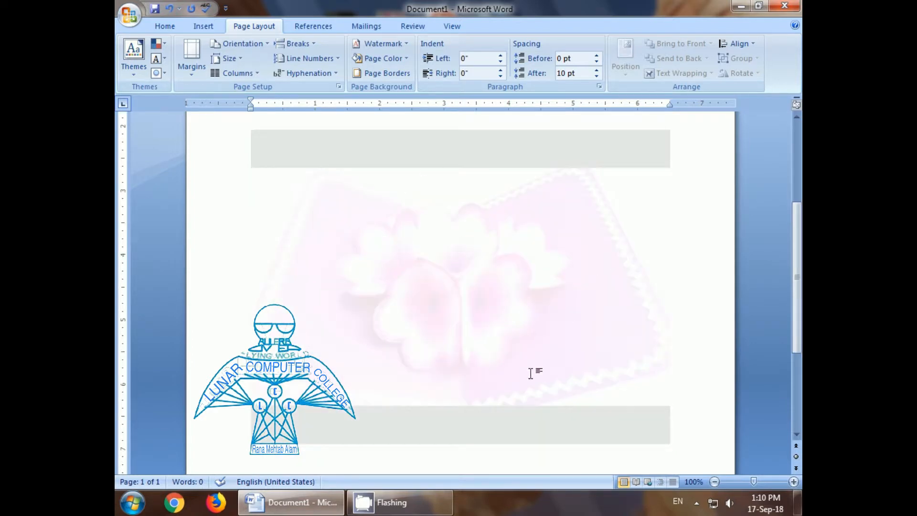
scroll(448, 270, "up", 5)
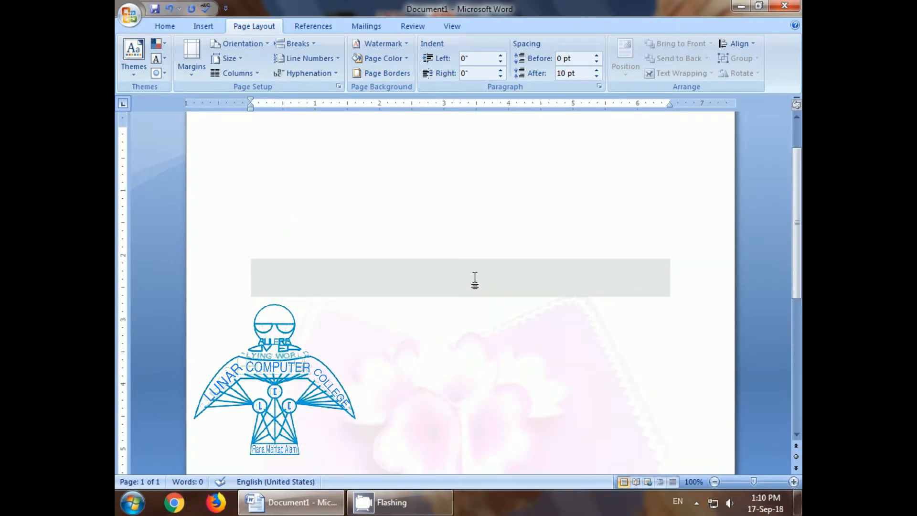
scroll(475, 280, "down", 4)
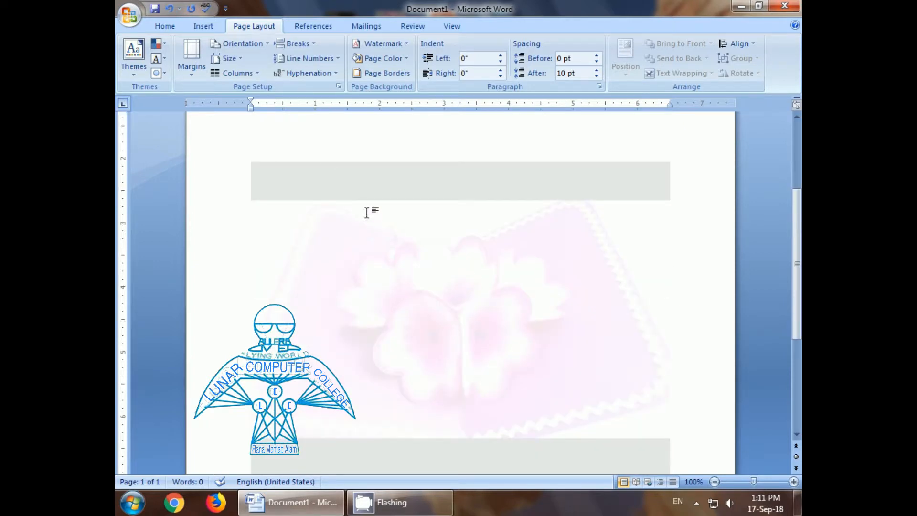
- Remove the picture watermark and add a custom diagonal text watermark reading "LUNAR" in semitransparent Calibri
left_click(405, 47)
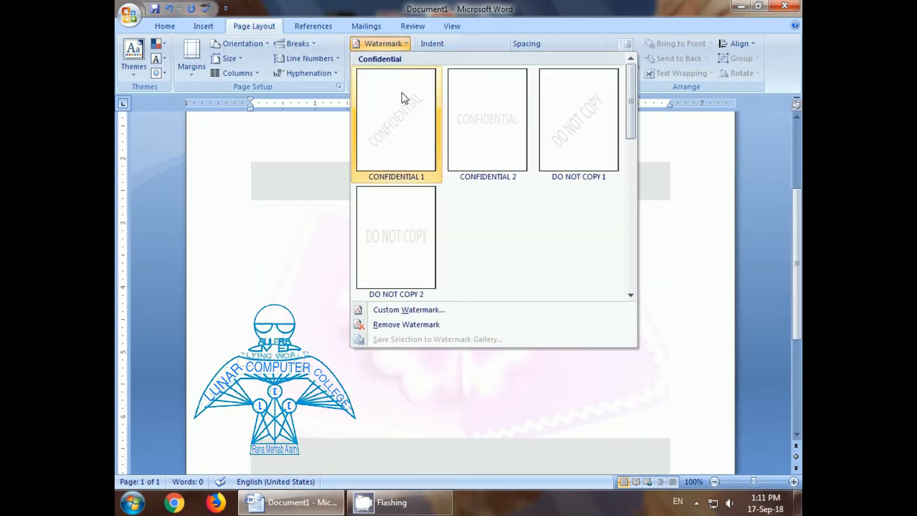
left_click(392, 326)
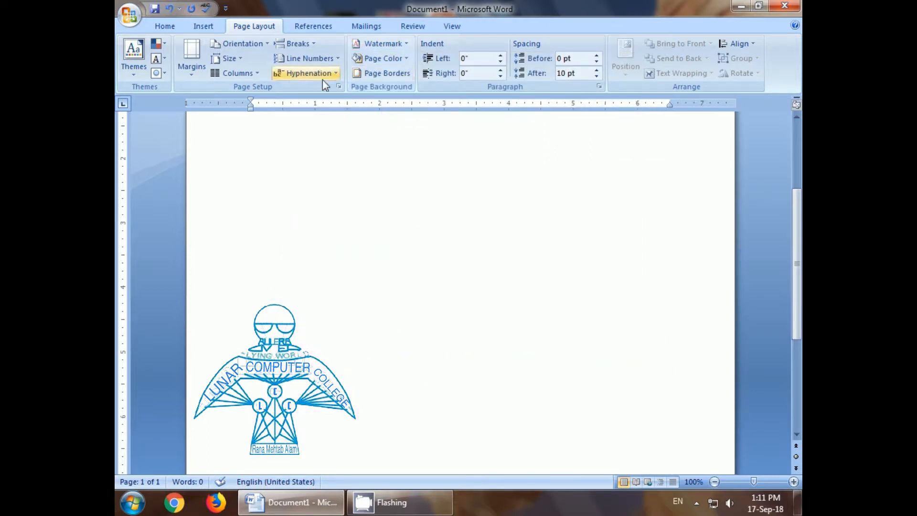
left_click(405, 46)
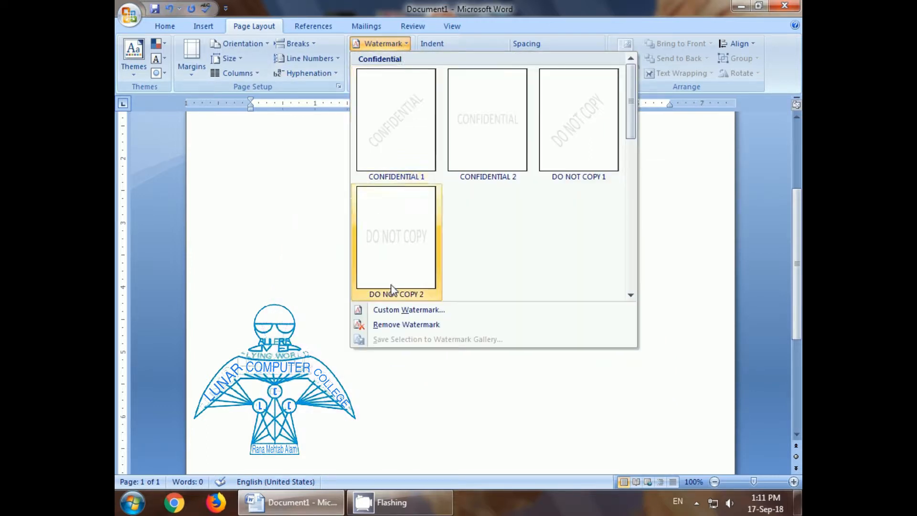
left_click(389, 311)
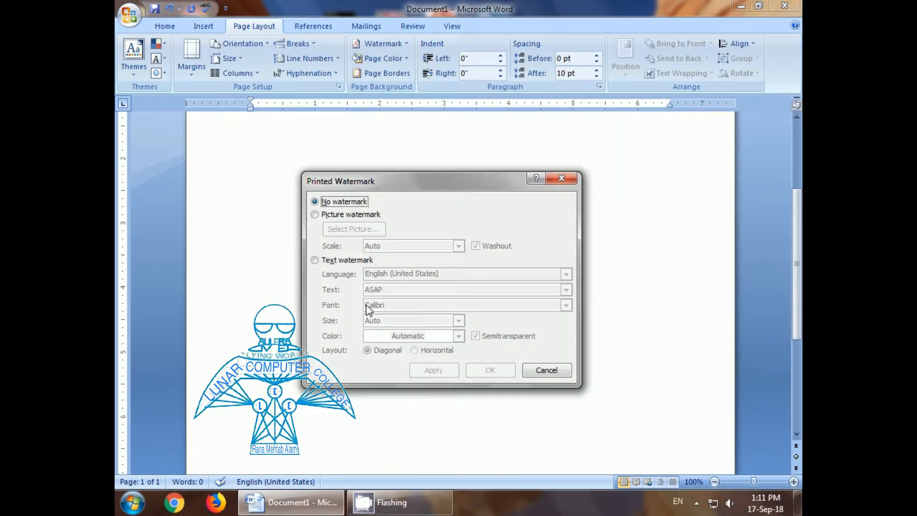
left_click(316, 260)
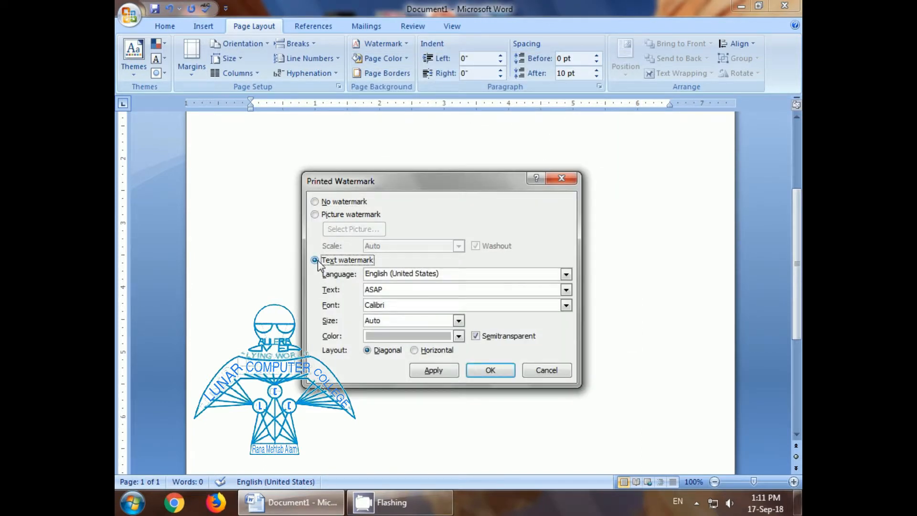
left_click(392, 288)
left_click_drag(390, 288, 360, 293)
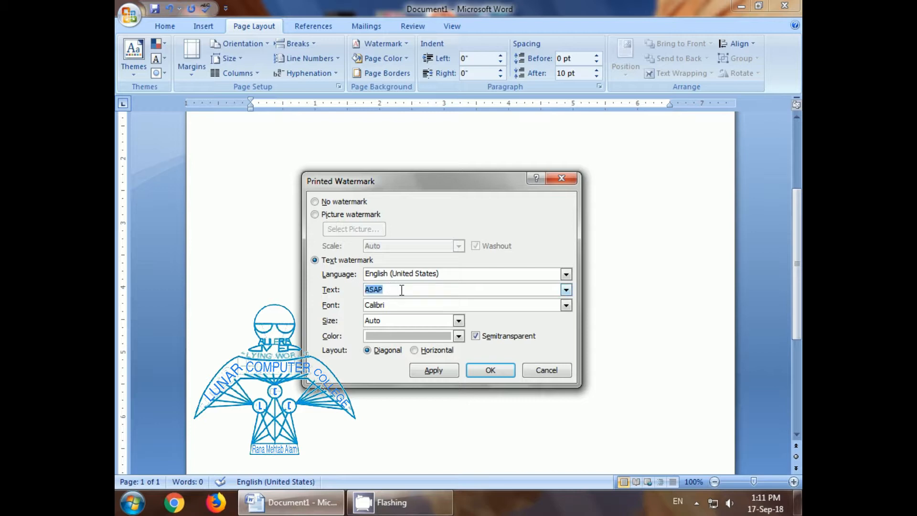
type("LUNAR")
left_click(483, 371)
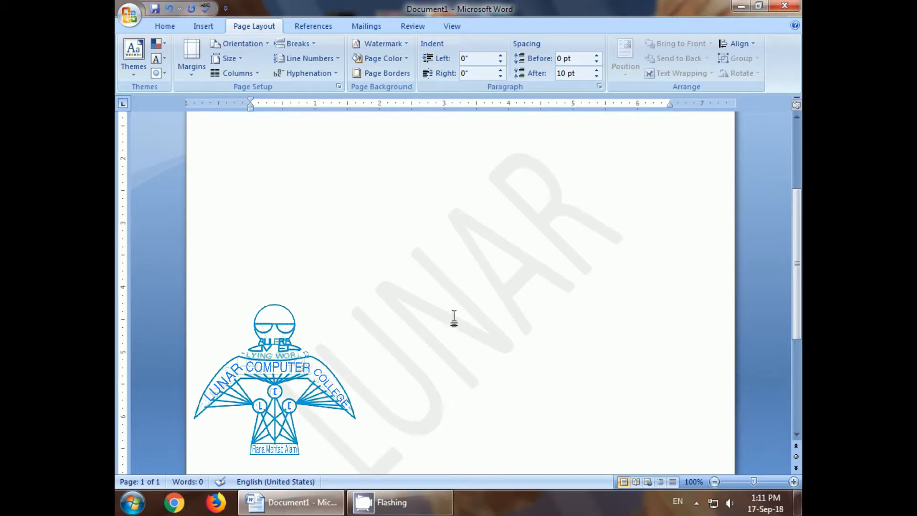
scroll(454, 318, "down", 1)
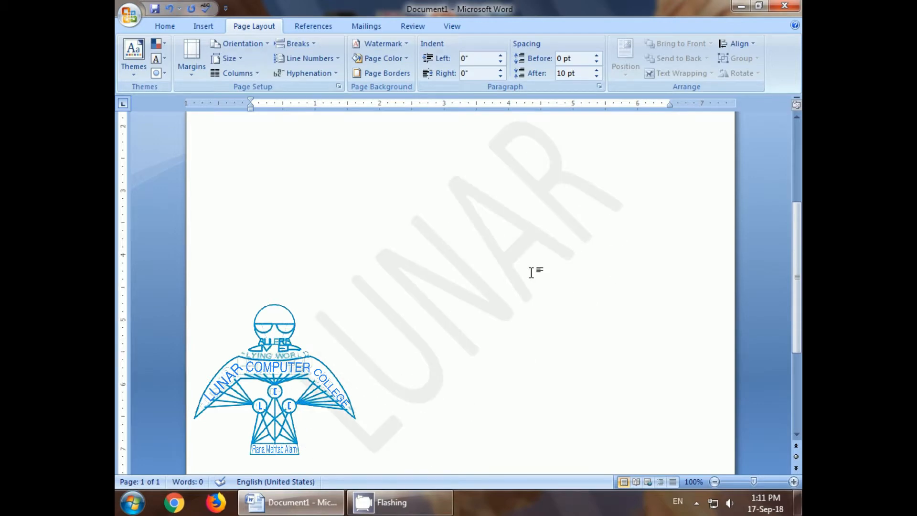
scroll(489, 261, "up", 1)
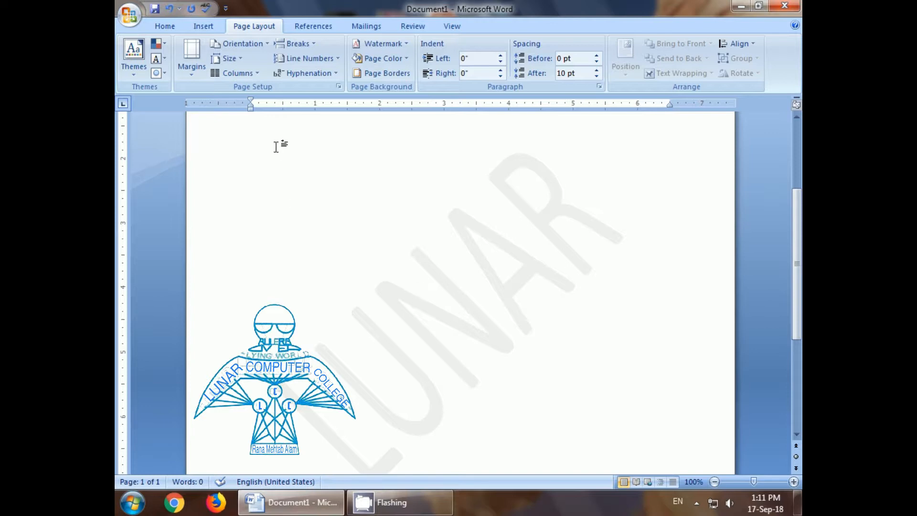
- Remove the LUNAR text watermark from the page
left_click(407, 44)
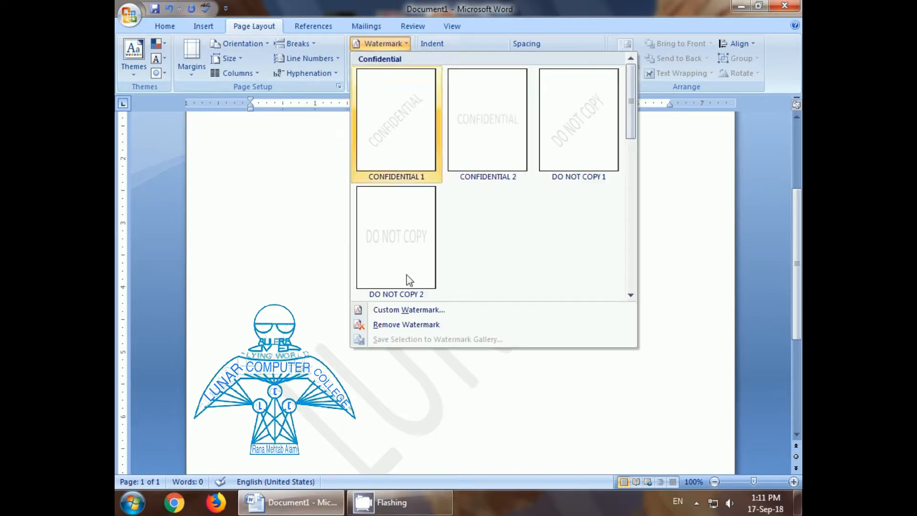
left_click(394, 327)
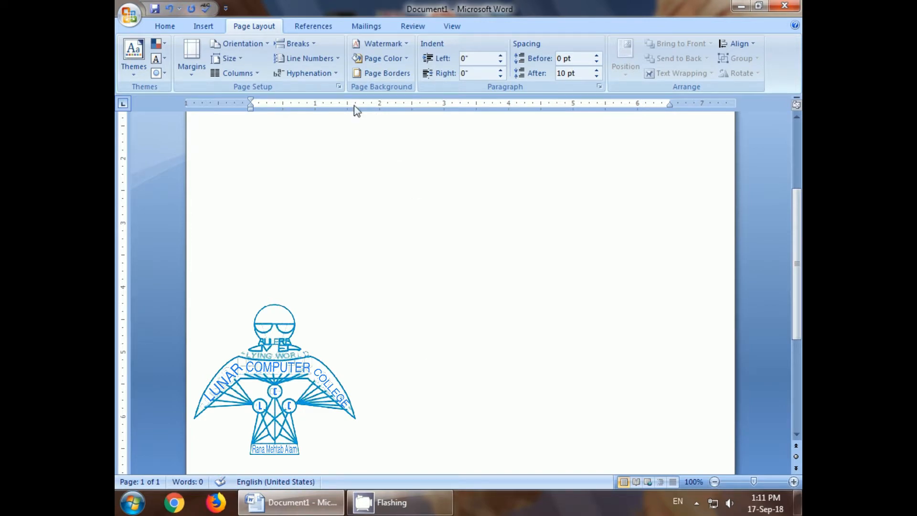
- Apply a light olive green theme color as the page color, then reset it to No Color
left_click(407, 59)
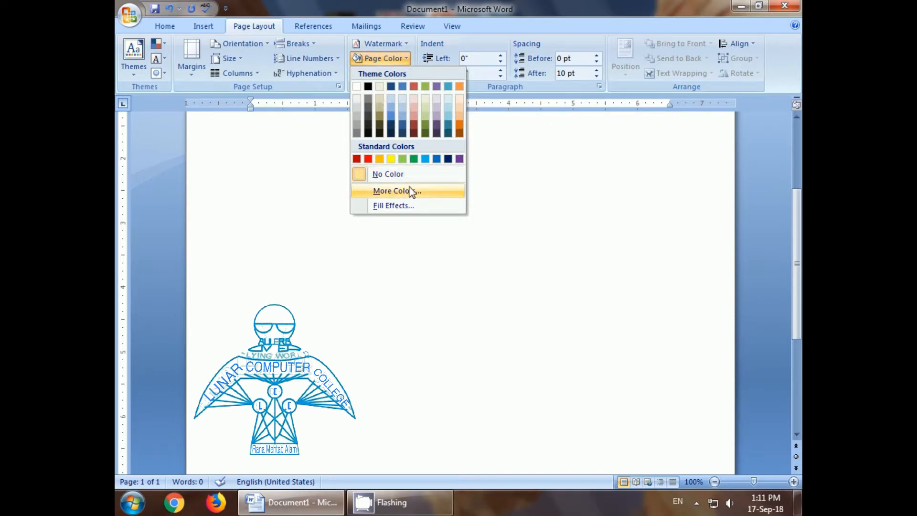
left_click(423, 110)
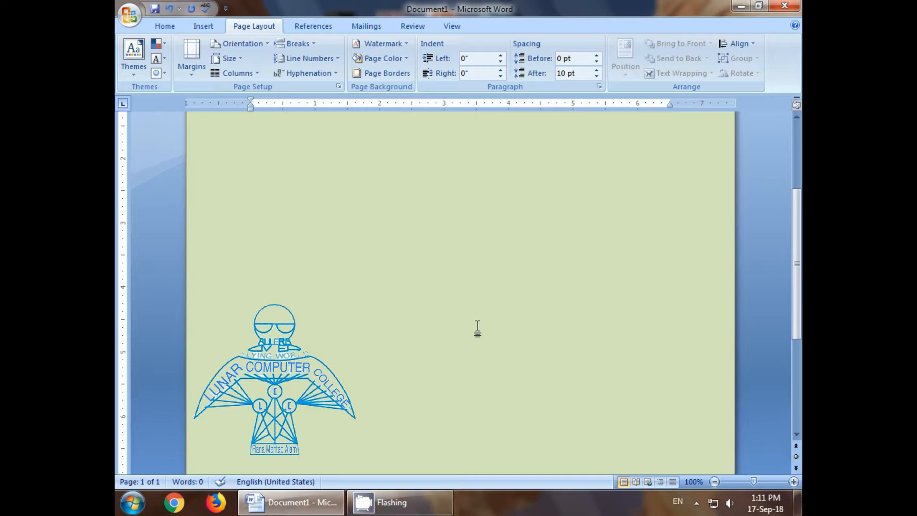
left_click(409, 59)
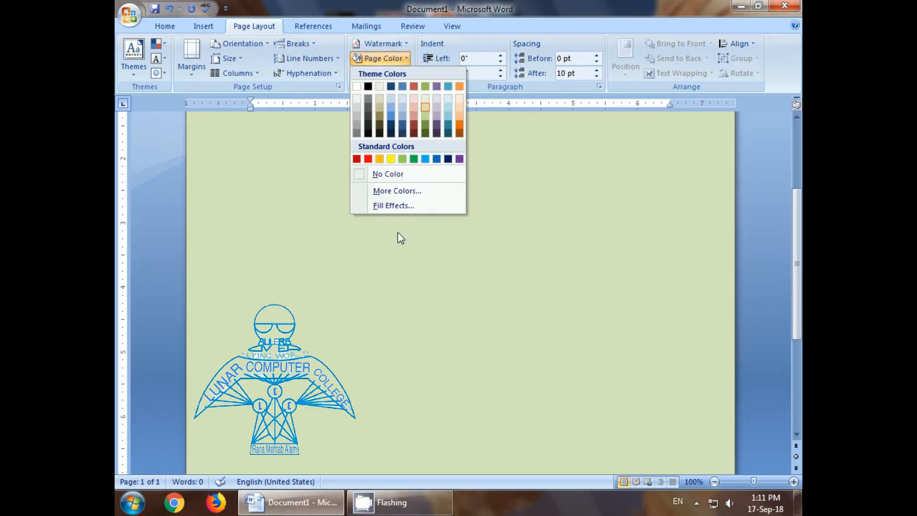
left_click(376, 177)
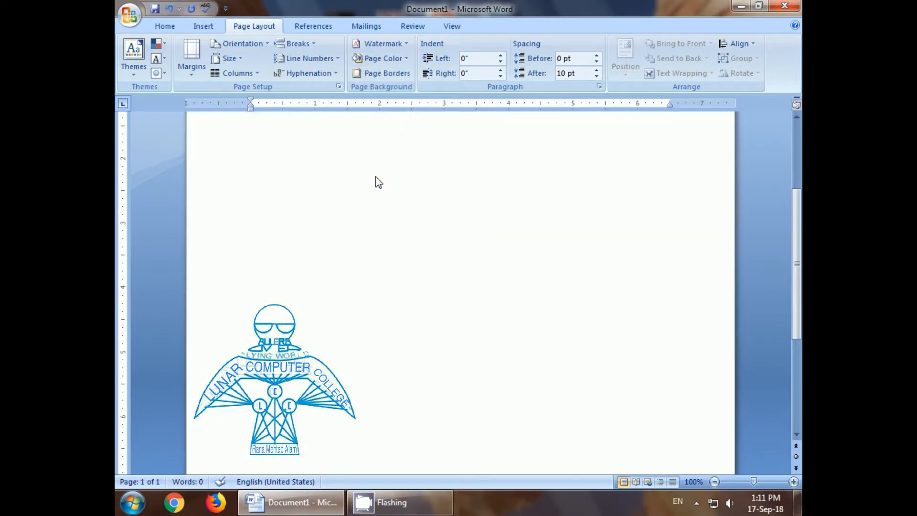
- Fill the page background with a one-color blue horizontal gradient, shaded toward light and using the first variant, and check it on the page
left_click(405, 59)
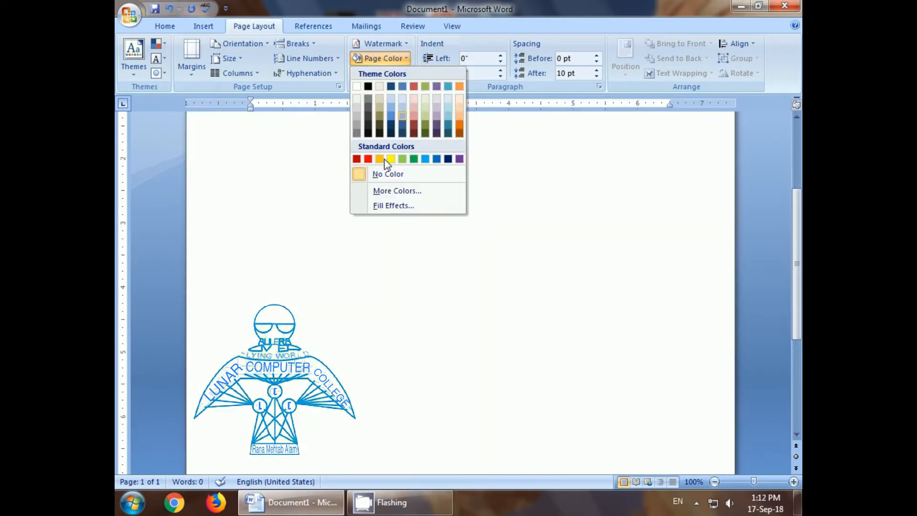
left_click(392, 209)
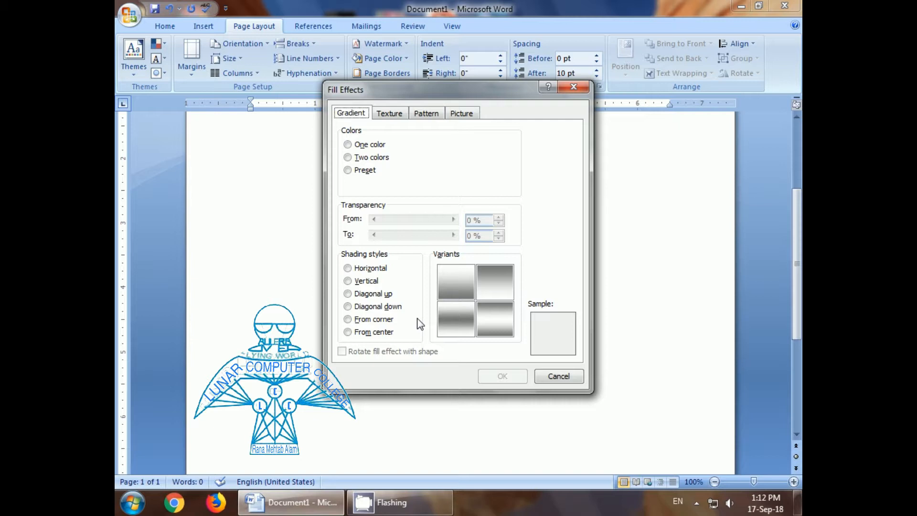
left_click(349, 146)
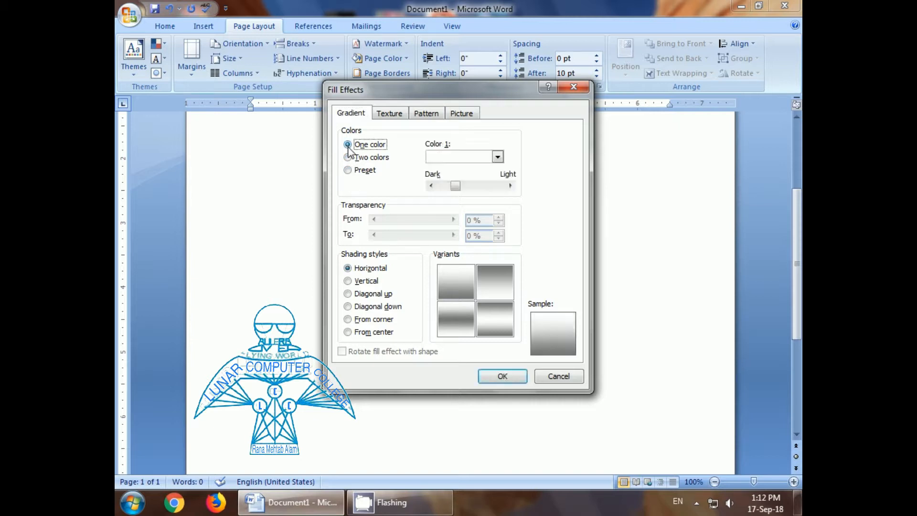
left_click(497, 157)
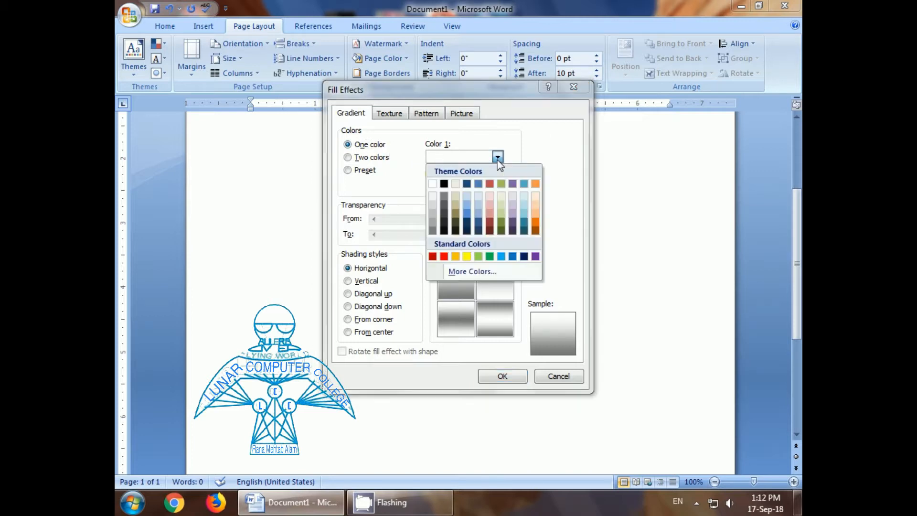
left_click(479, 184)
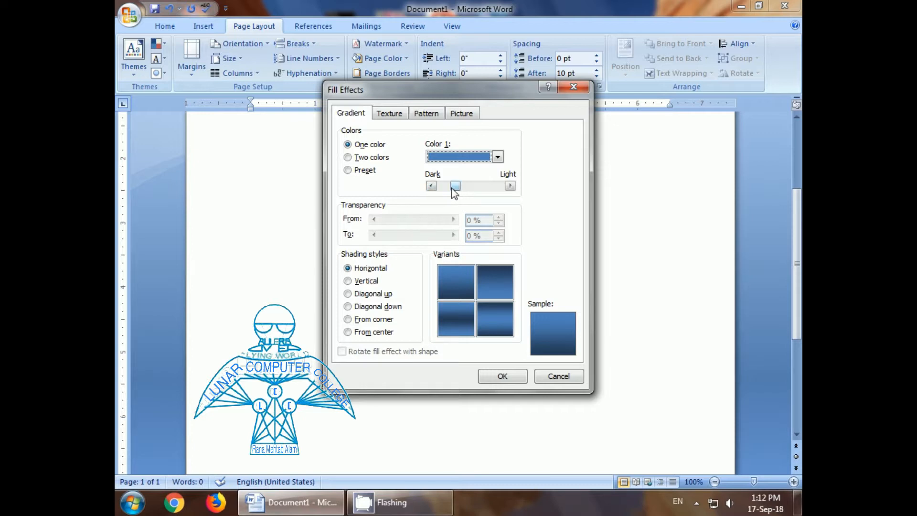
left_click_drag(458, 187, 490, 188)
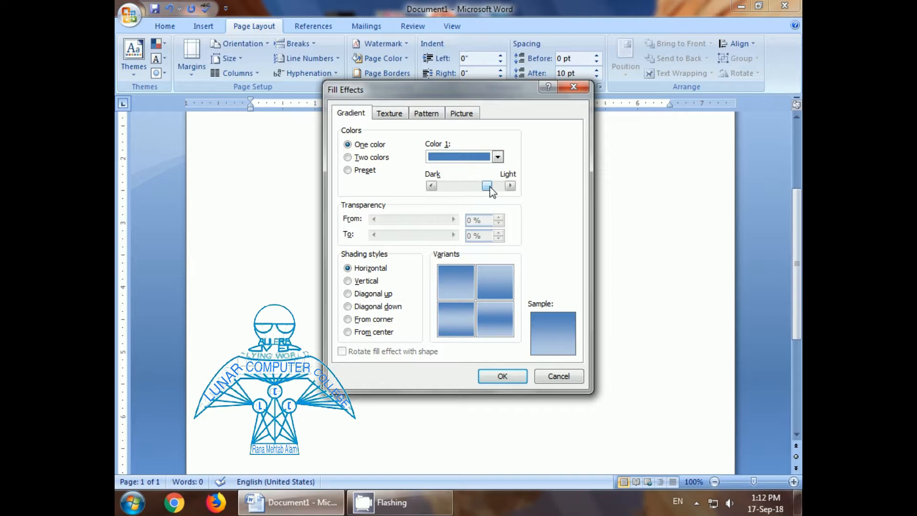
left_click(458, 281)
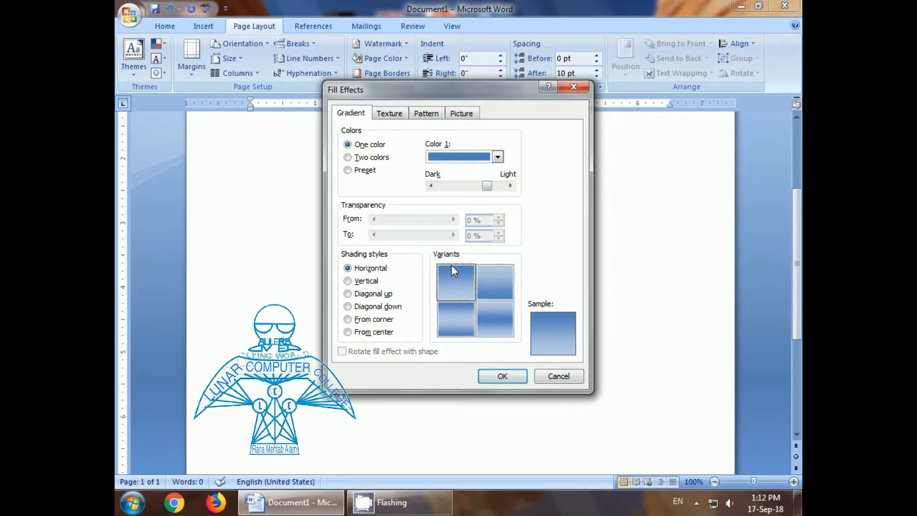
left_click(492, 374)
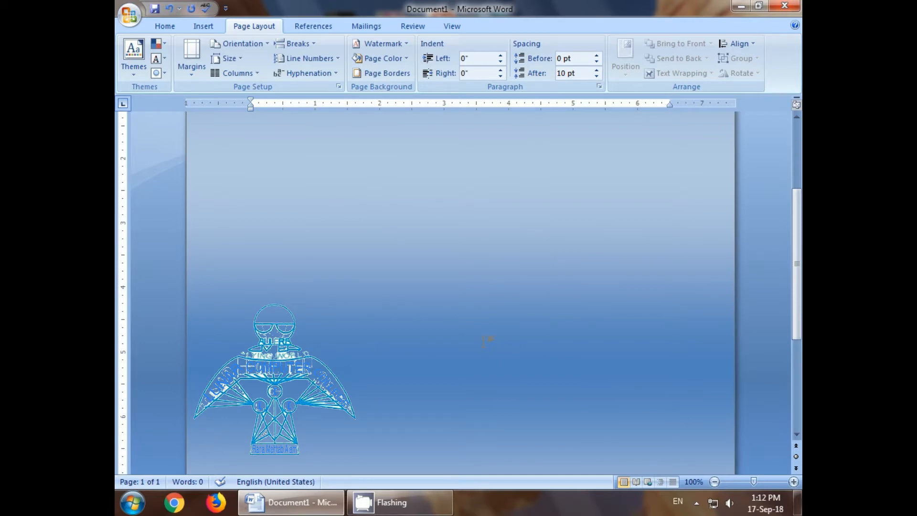
scroll(314, 149, "up", 3)
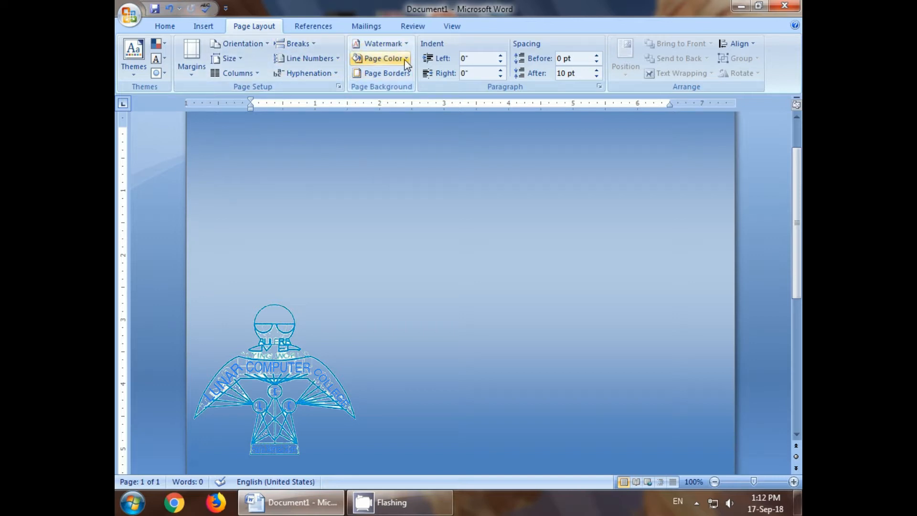
- Change the page background to the Water droplets texture fill
left_click(380, 59)
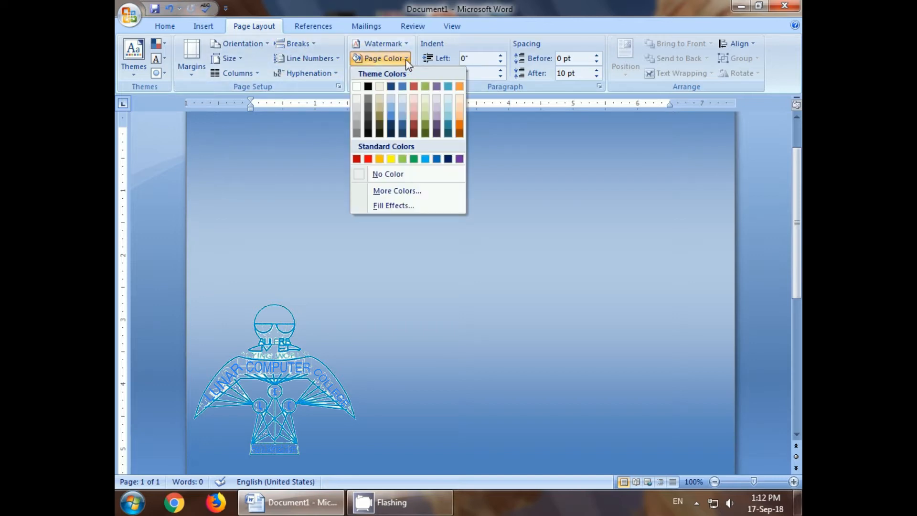
left_click(387, 205)
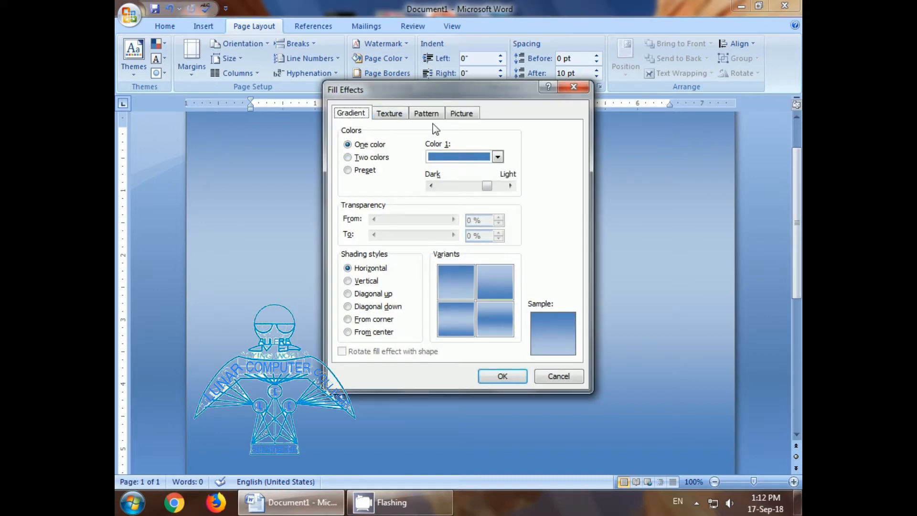
left_click(392, 114)
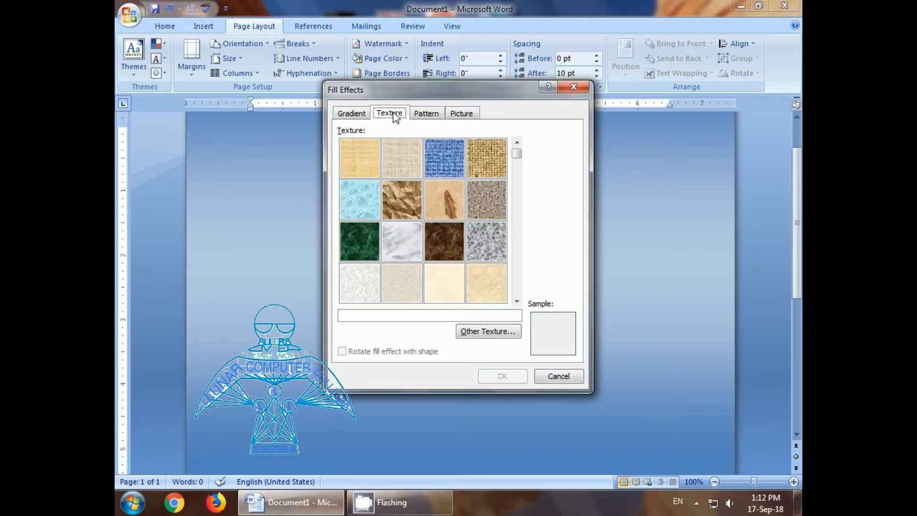
left_click(367, 210)
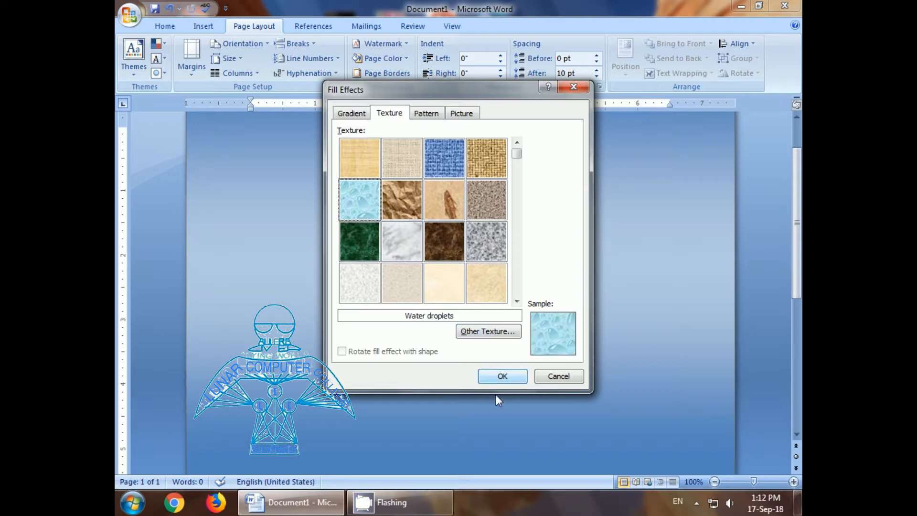
left_click(500, 377)
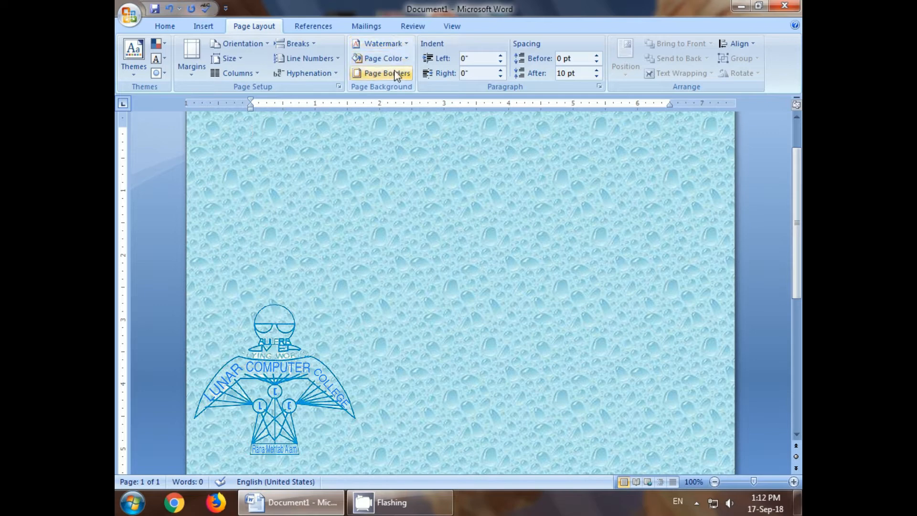
- Set the Tulips image from Sample Pictures as the page background fill and check it across the page
left_click(403, 59)
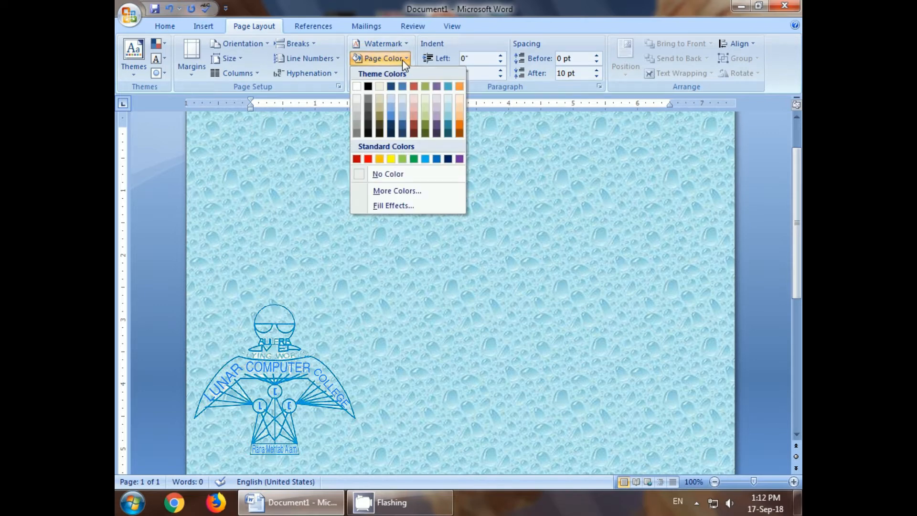
left_click(377, 206)
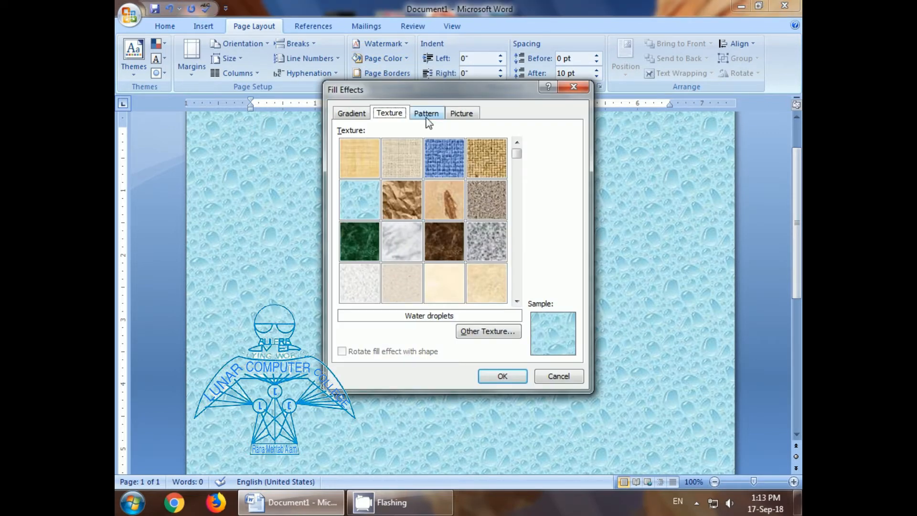
left_click(465, 115)
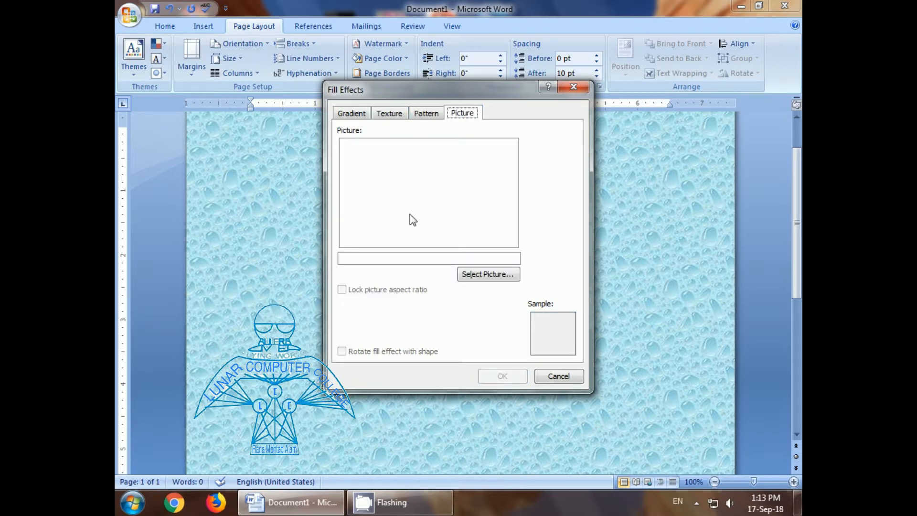
left_click(489, 279)
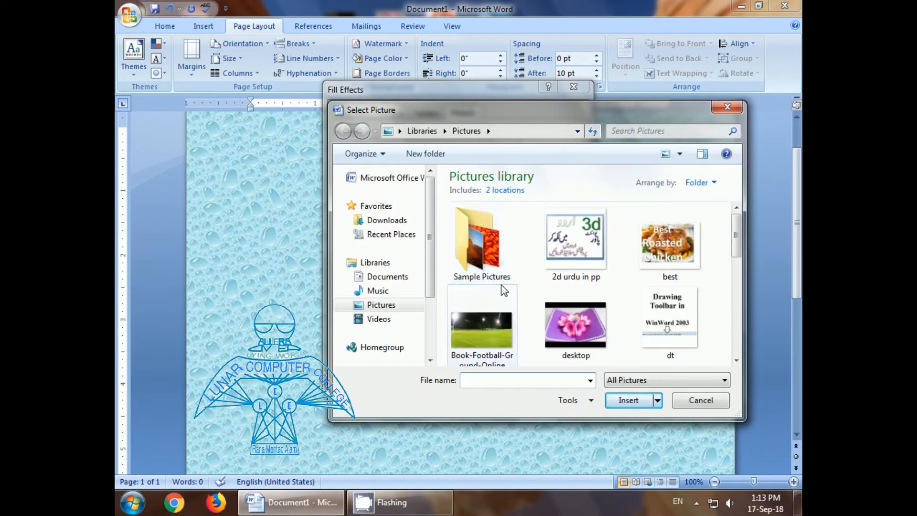
double_click(497, 275)
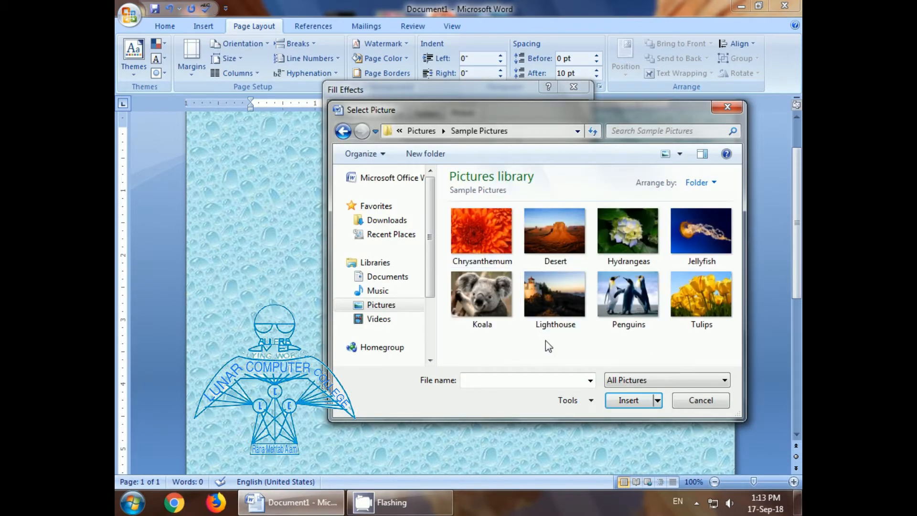
double_click(696, 296)
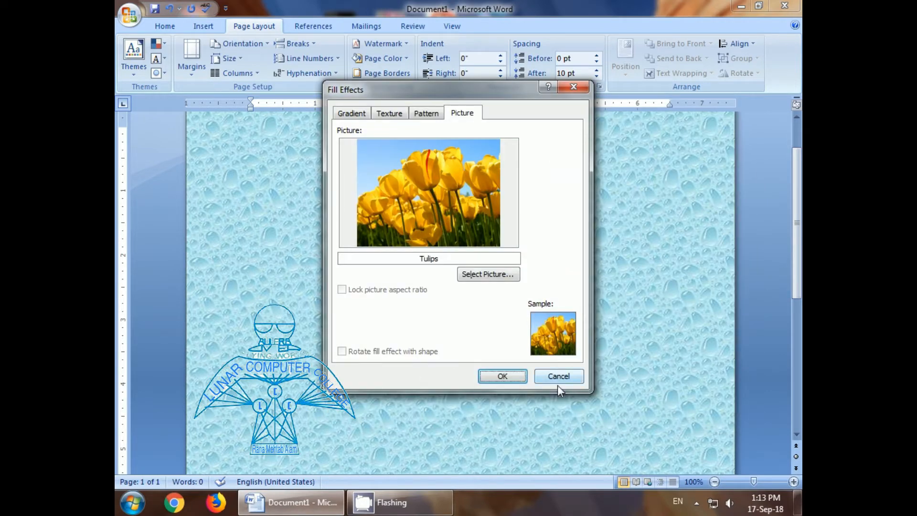
left_click(508, 378)
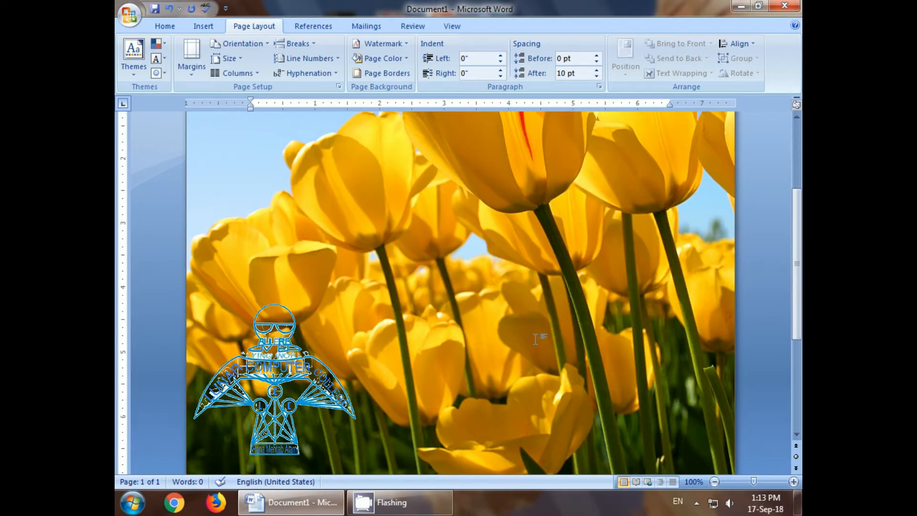
scroll(536, 339, "down", 5)
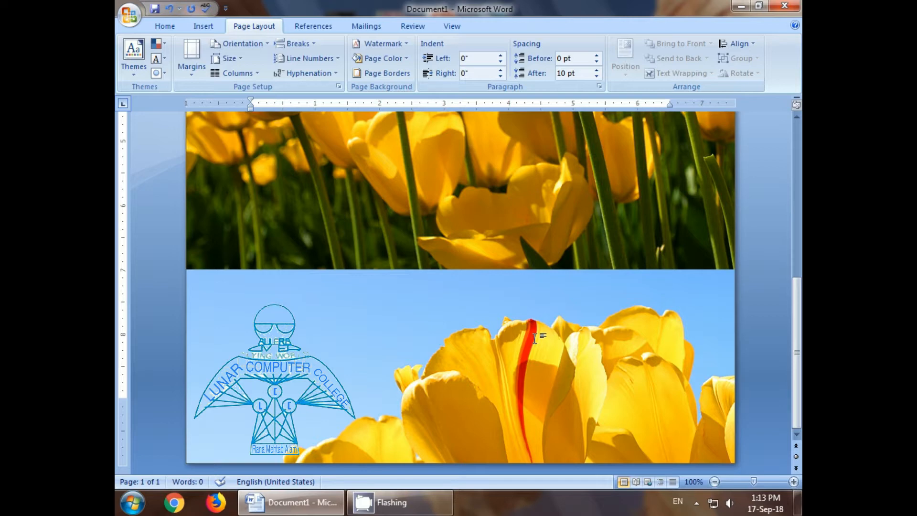
scroll(535, 339, "up", 5)
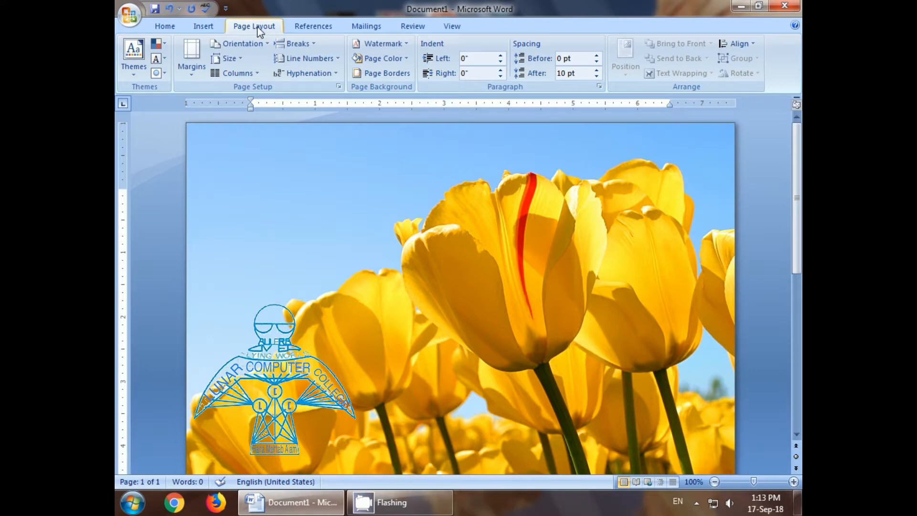
- Clear any watermark from the page and reset the page background to No Color
left_click(405, 44)
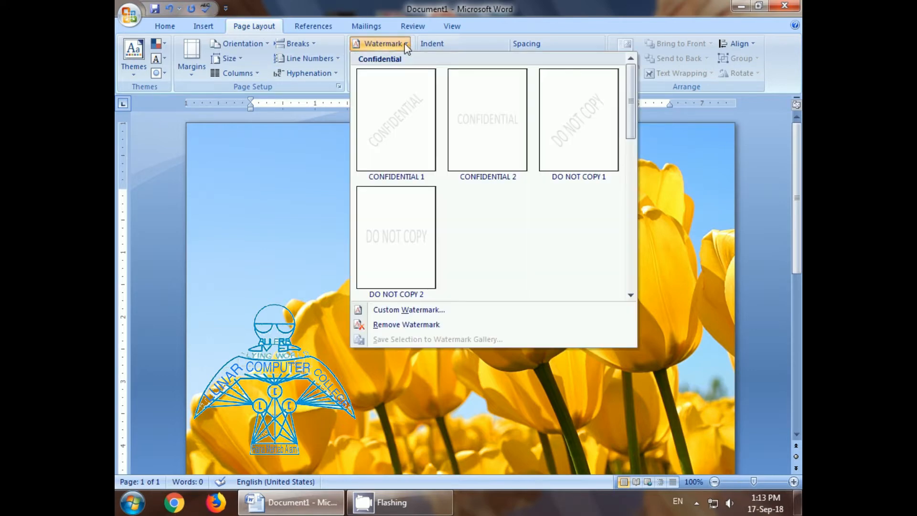
left_click(403, 324)
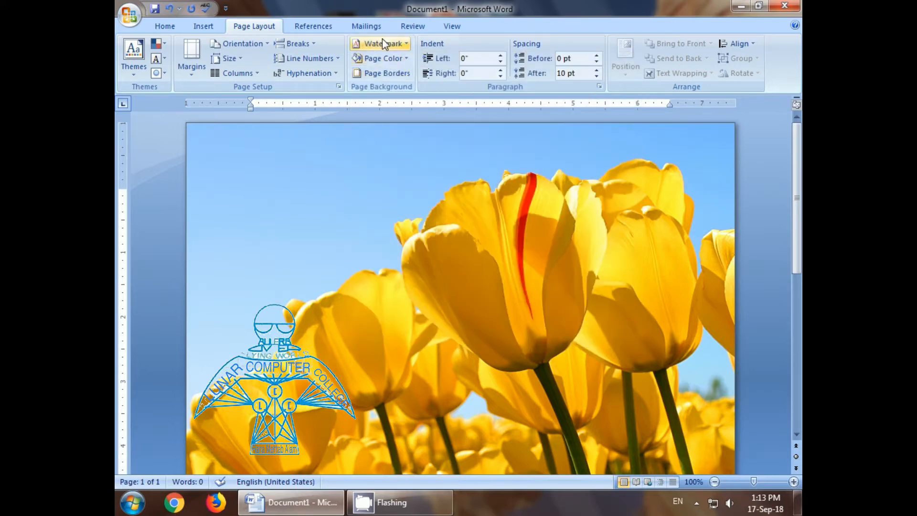
left_click(407, 59)
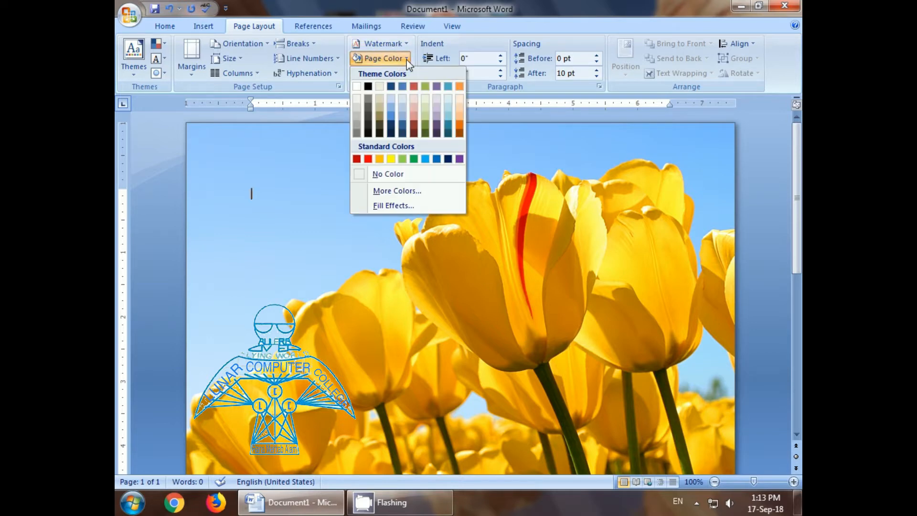
left_click(369, 182)
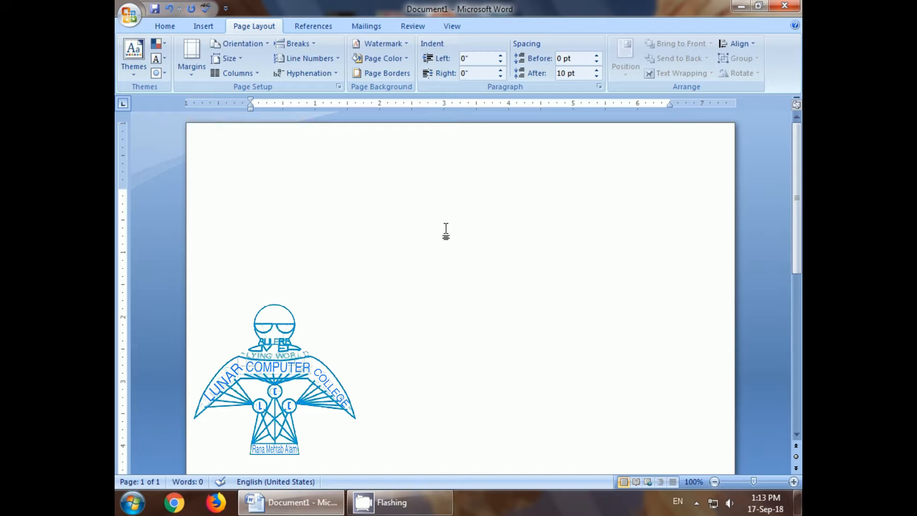
- Apply a dark blue, 6 pt box page border to the whole document and check it down the page
left_click(373, 73)
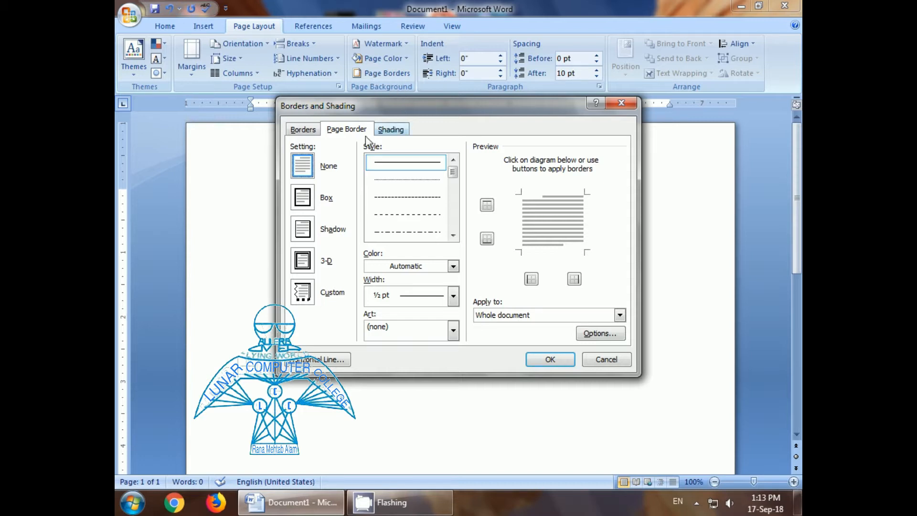
left_click(315, 199)
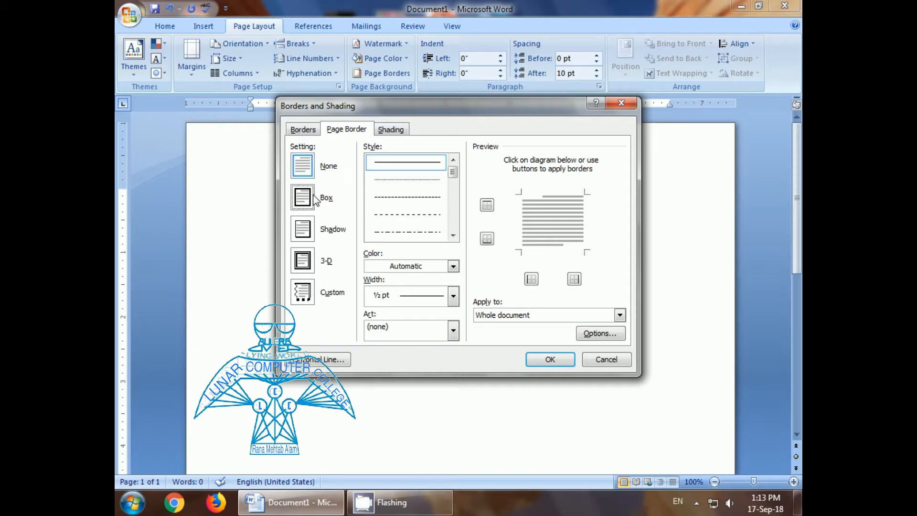
left_click(453, 296)
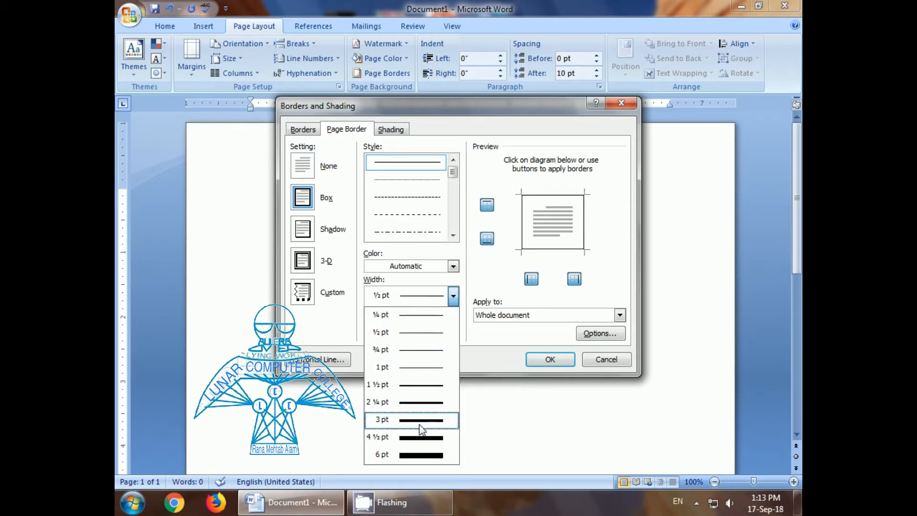
left_click(421, 454)
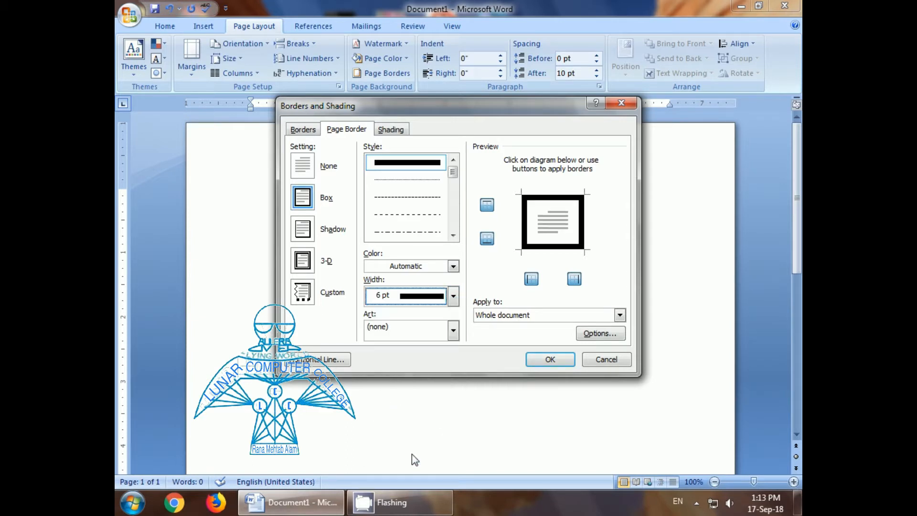
left_click(453, 266)
left_click(404, 308)
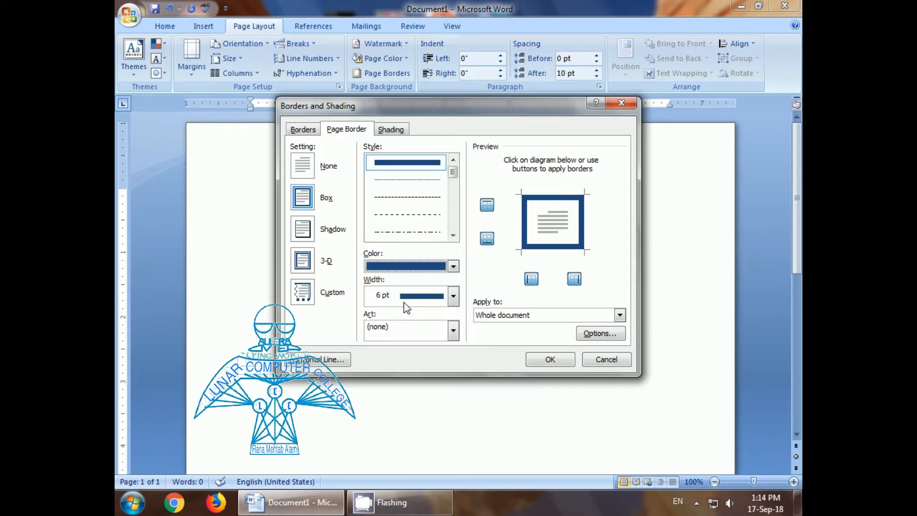
left_click(542, 360)
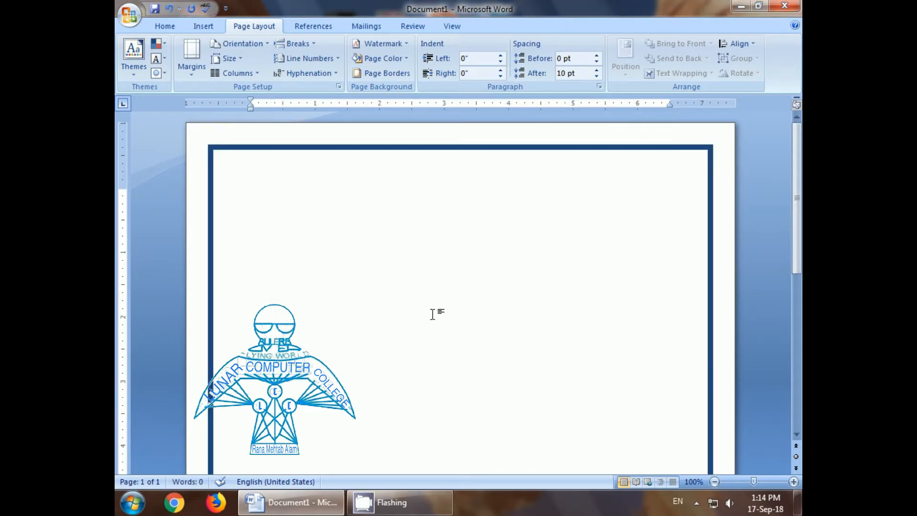
scroll(433, 314, "down", 3)
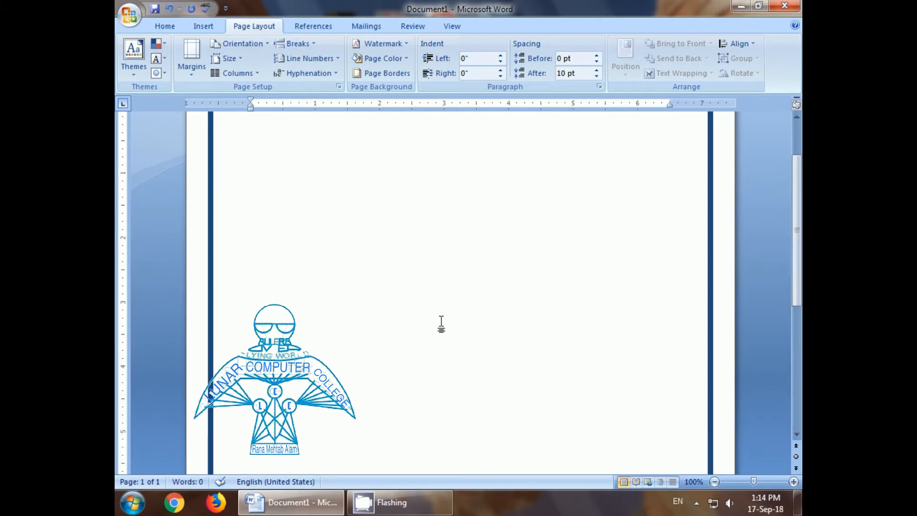
scroll(441, 324, "up", 3)
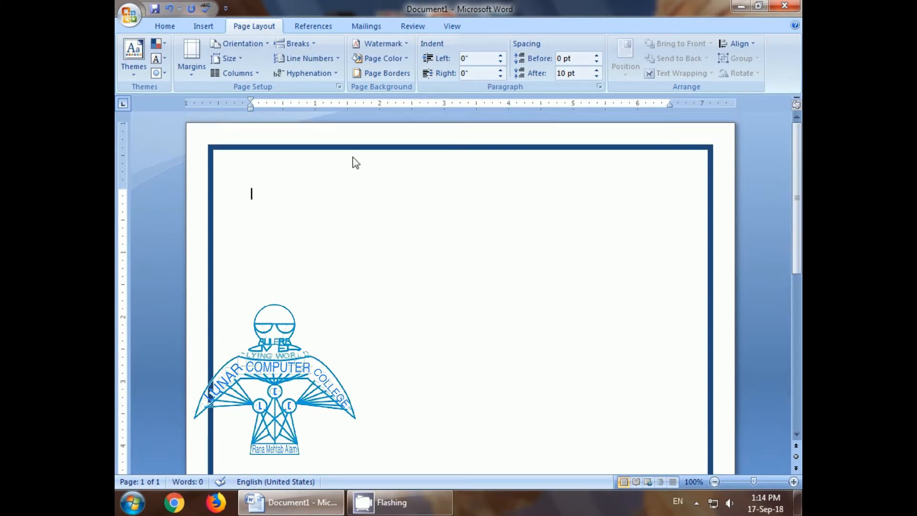
- Replace the line page border with the yellow star art border
left_click(400, 75)
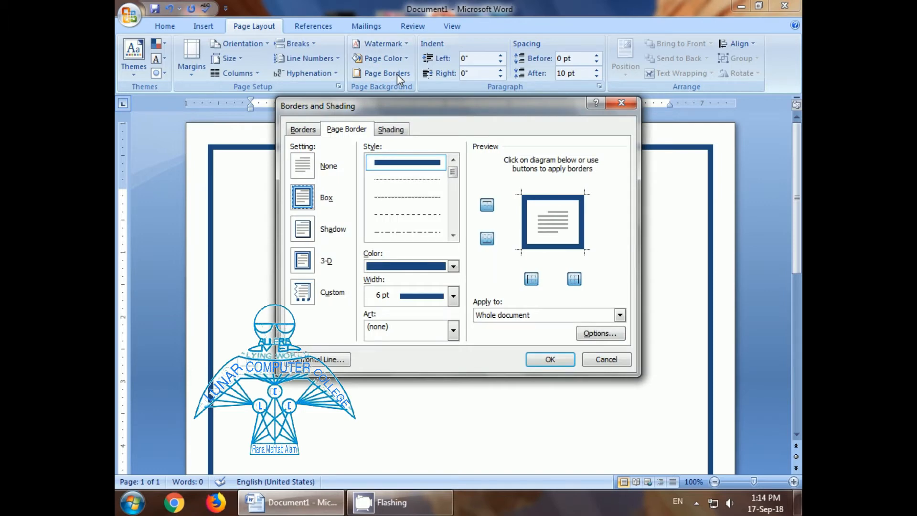
left_click(453, 330)
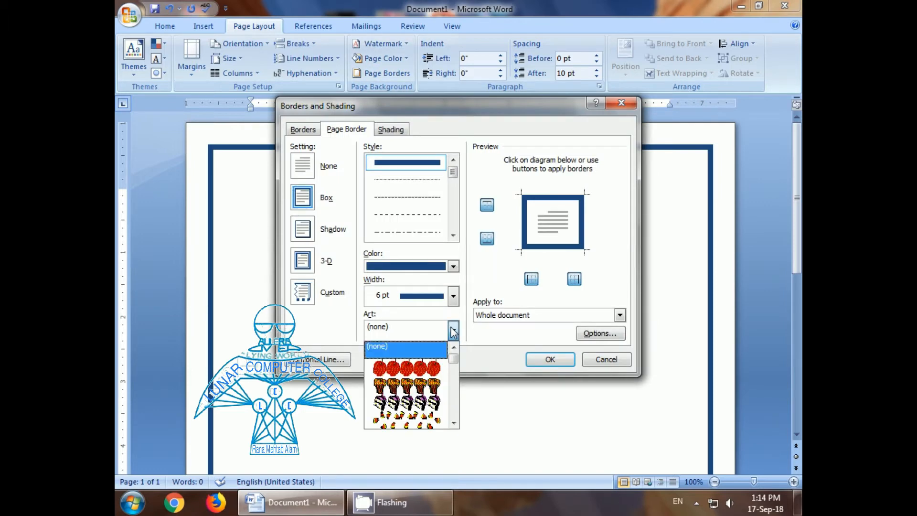
left_click(453, 423)
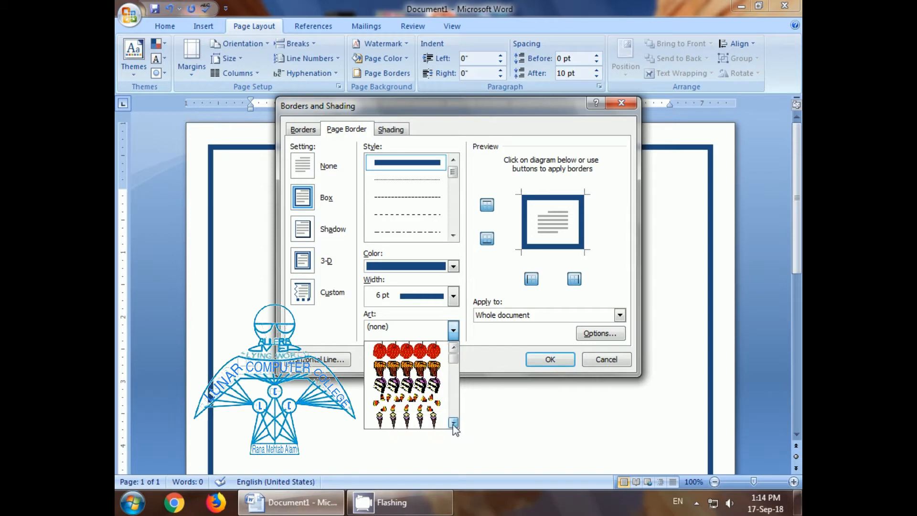
left_click(453, 423)
left_click(452, 423)
left_click(453, 423)
left_click(453, 423)
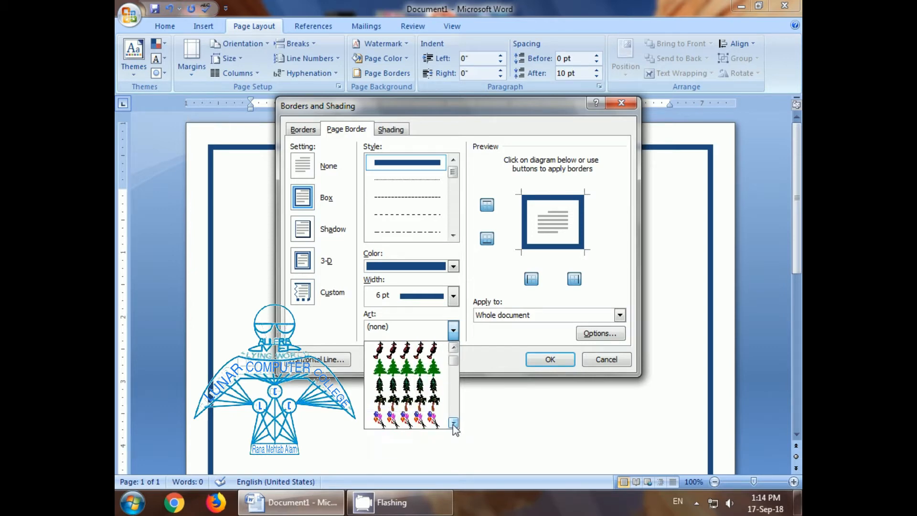
left_click(453, 423)
left_click(453, 423)
left_click(453, 423)
left_click(453, 423)
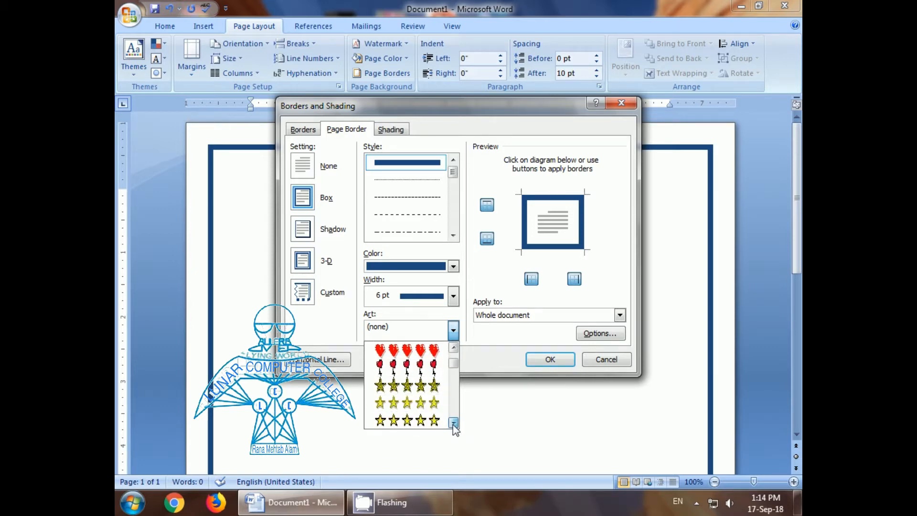
left_click(453, 423)
left_click(453, 423)
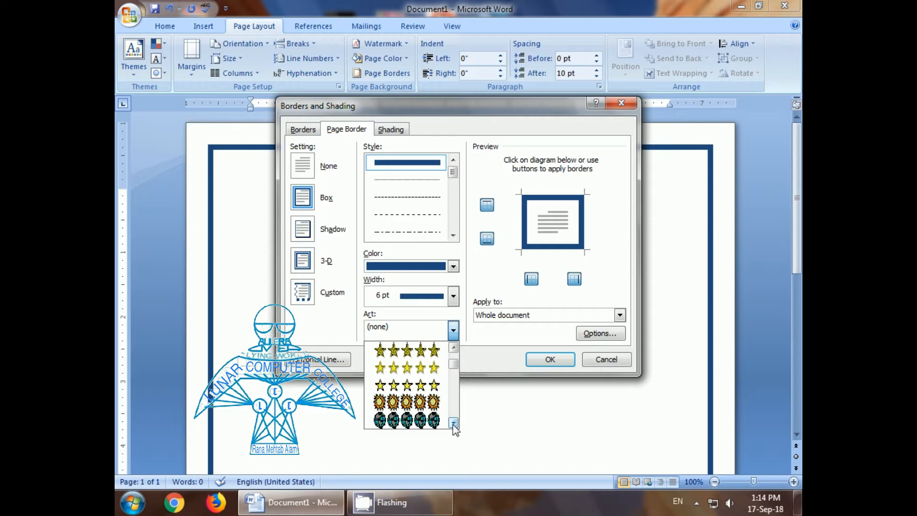
left_click(408, 374)
left_click(540, 360)
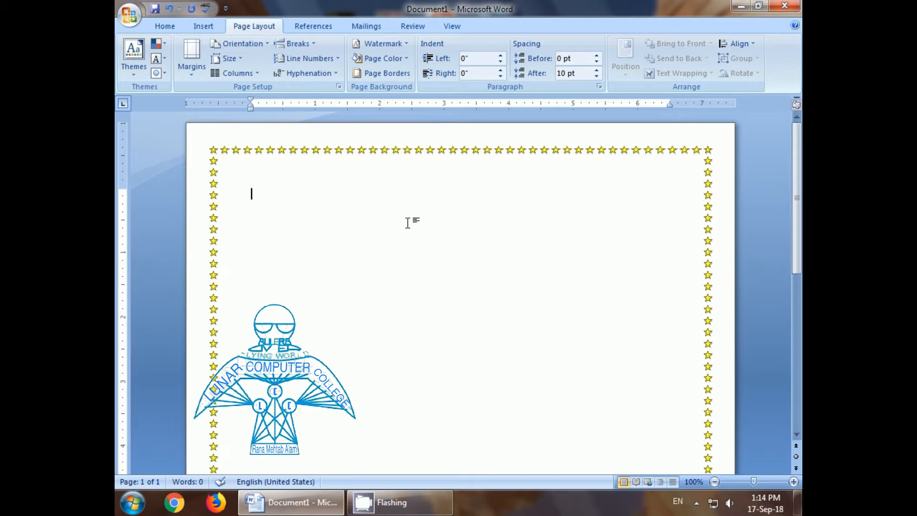
left_click(394, 76)
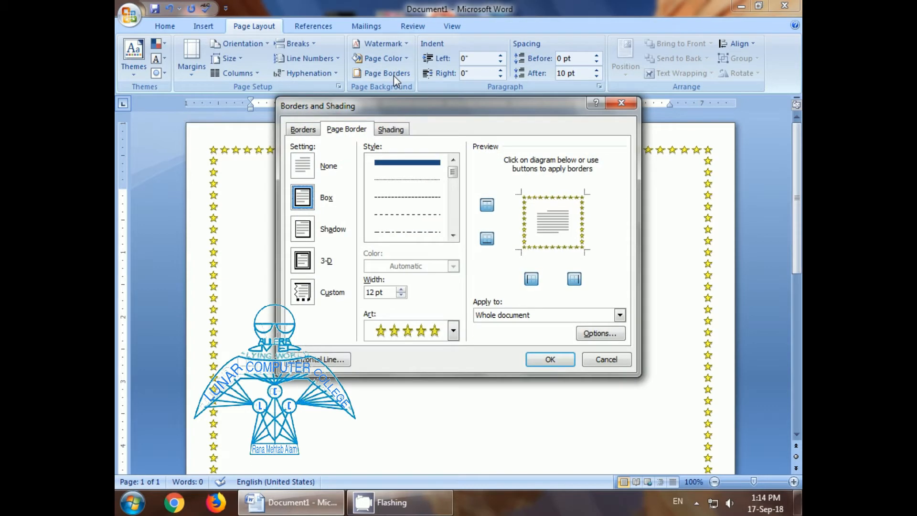
left_click(306, 130)
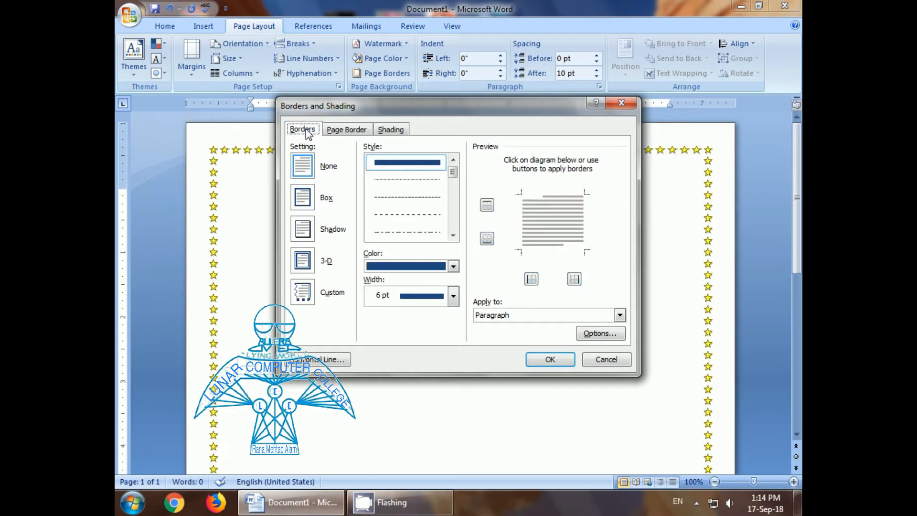
left_click(382, 133)
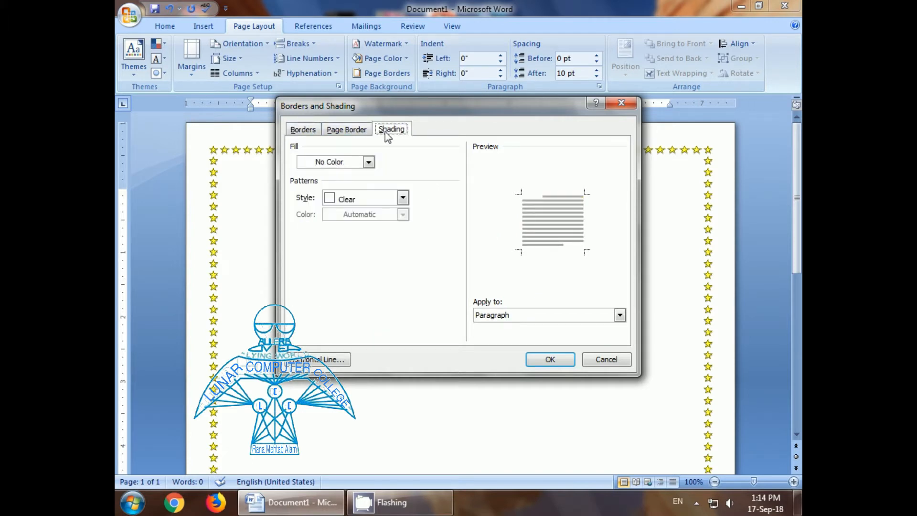
left_click(303, 130)
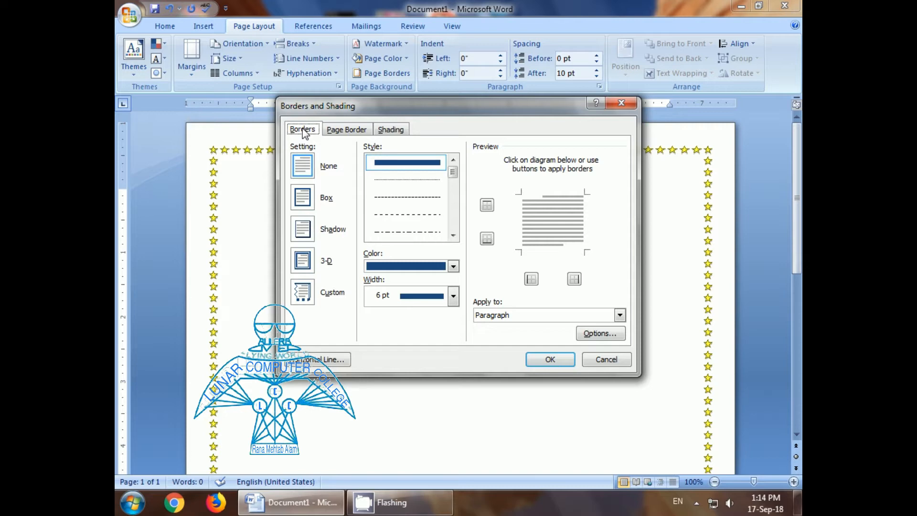
left_click(606, 360)
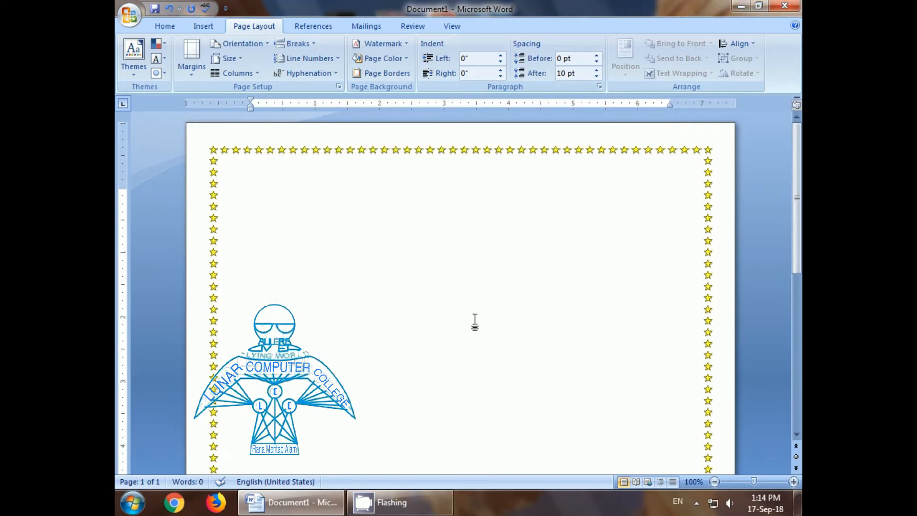
- Enter the word "Lunar" on the page and enlarge it to a heading-sized font
type("Lunar")
left_click(227, 204)
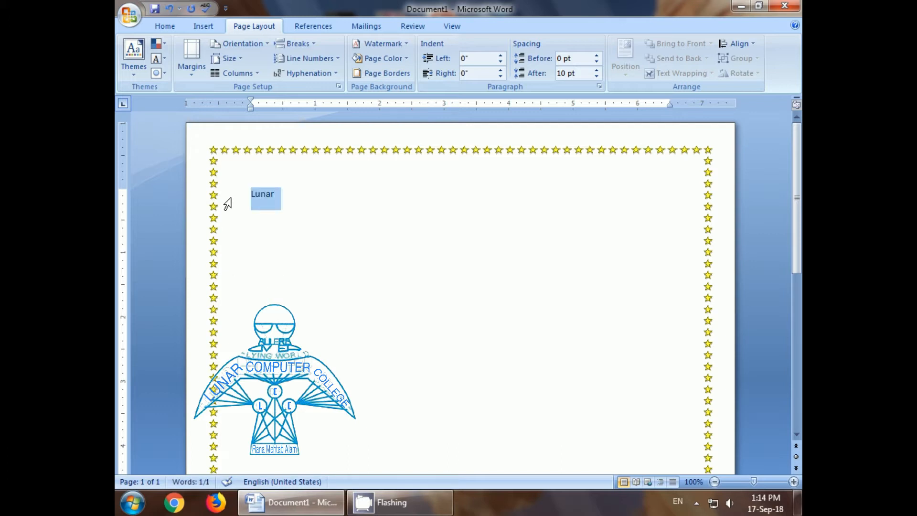
key("ctrl+bracketright")
key("ctrl+bracketright")
key("ctrl+bracketright")
key("ctrl+bracketright")
key("ctrl+bracketright")
key("ctrl+bracketright")
key("ctrl+bracketright")
key("ctrl+bracketright")
key("ctrl+bracketright")
key("ctrl+bracketright")
key("ctrl+bracketright")
key("ctrl+bracketright")
key("ctrl+bracketright")
key("ctrl+bracketright")
key("ctrl+bracketright")
key("ctrl+bracketright")
key("ctrl+bracketright")
key("ctrl+bracketright")
key("ctrl+bracketright")
key("ctrl+bracketright")
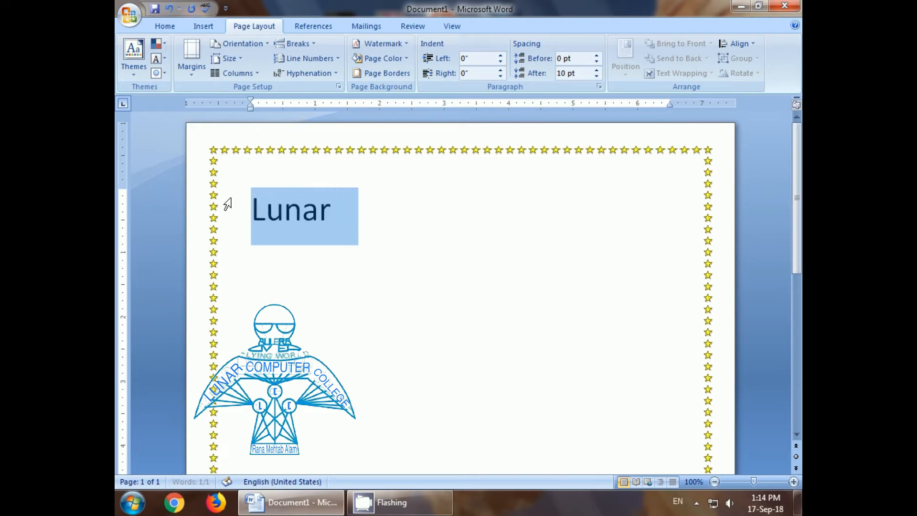
key("ctrl+bracketright")
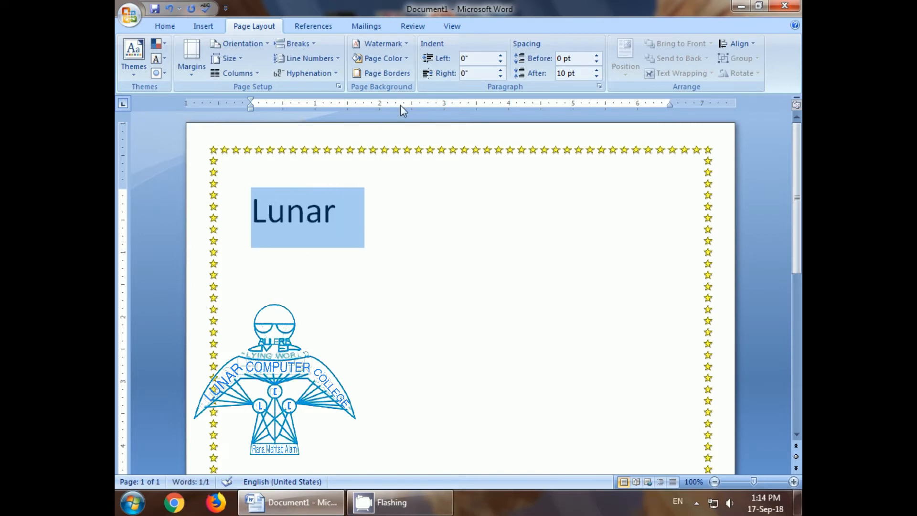
- Add a blue, 1 ½ pt box border around the "Lunar" paragraph
left_click(381, 73)
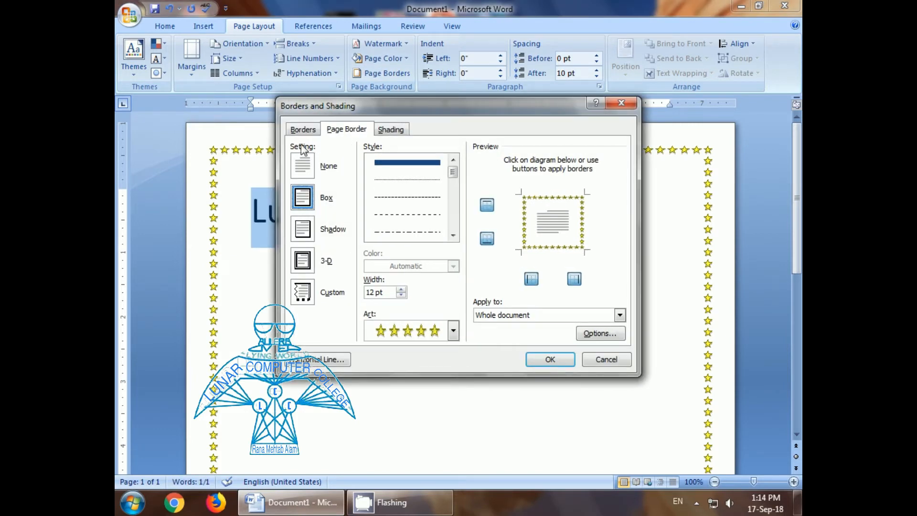
left_click(304, 129)
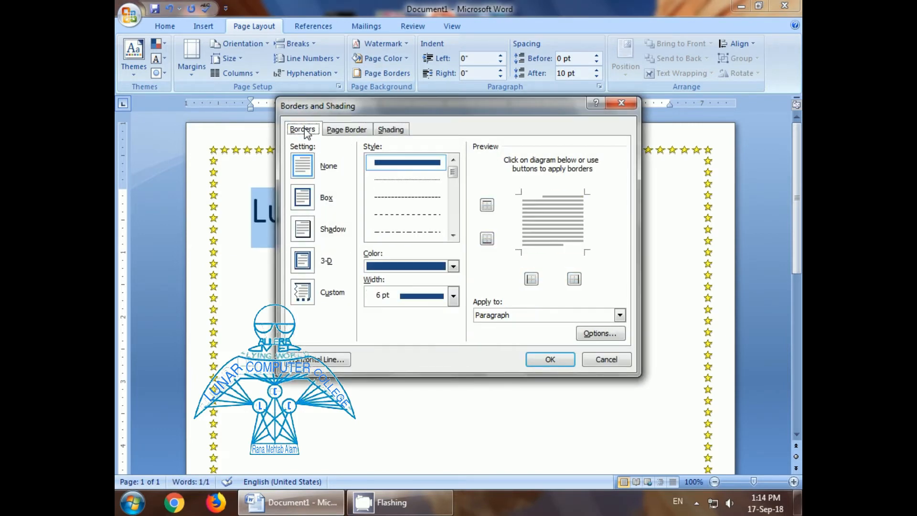
left_click(313, 209)
left_click(454, 269)
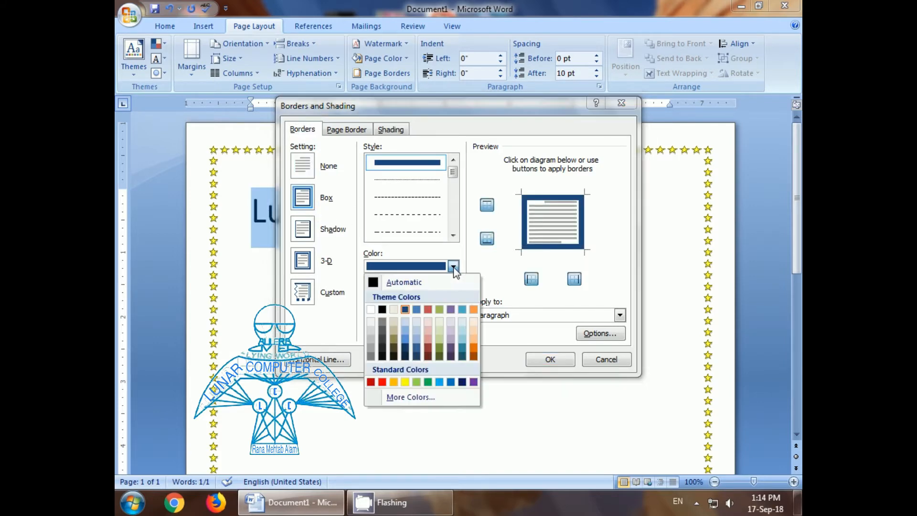
left_click(418, 310)
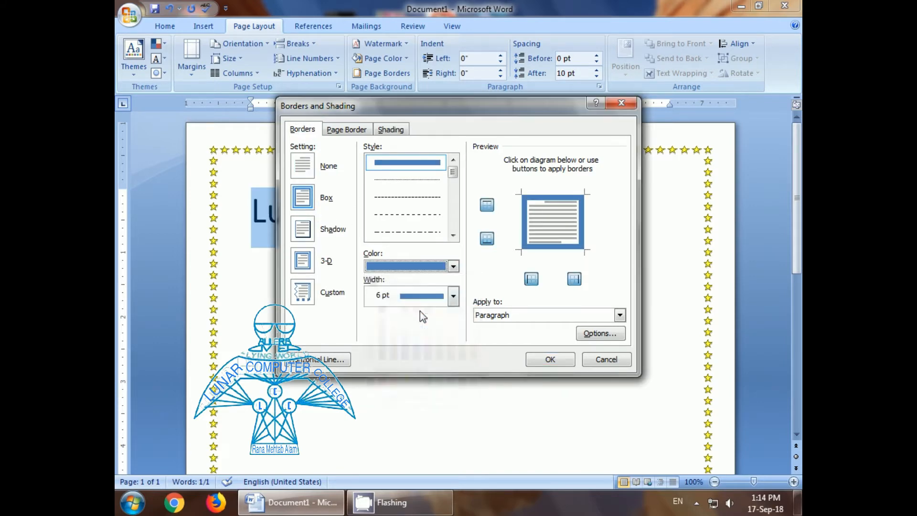
left_click(454, 296)
left_click(428, 335)
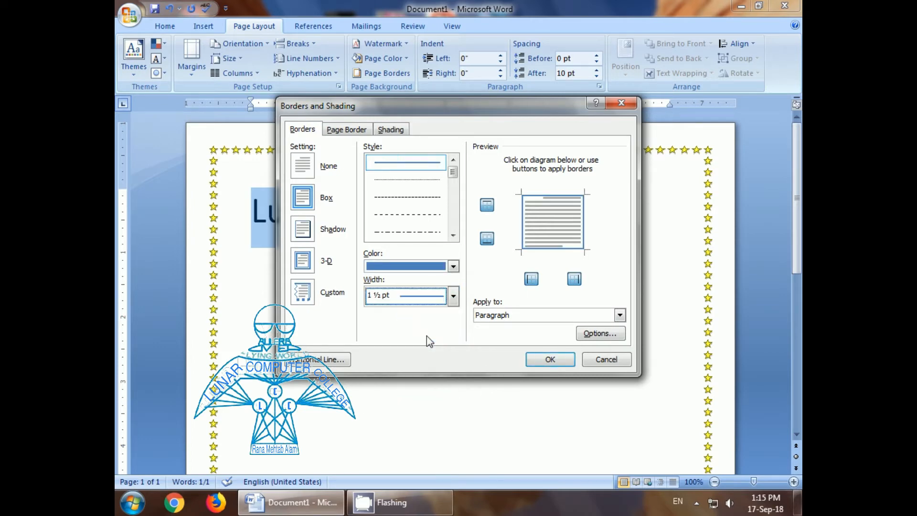
left_click(544, 361)
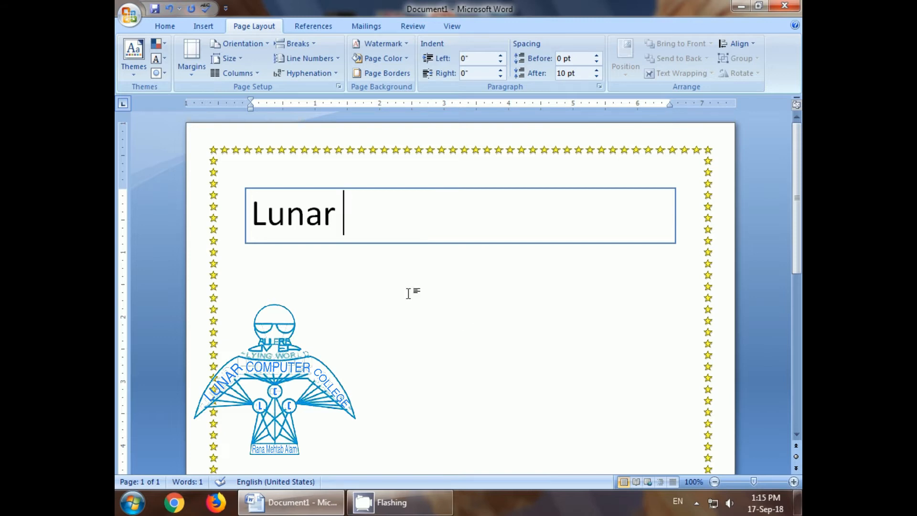
- Shade the "Lunar" paragraph with the 20% pattern style
left_click_drag(253, 216, 371, 215)
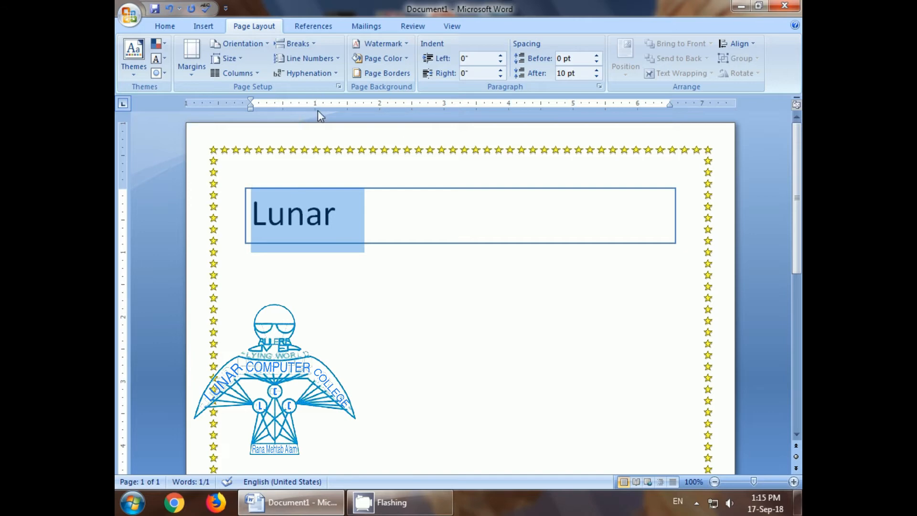
left_click(391, 75)
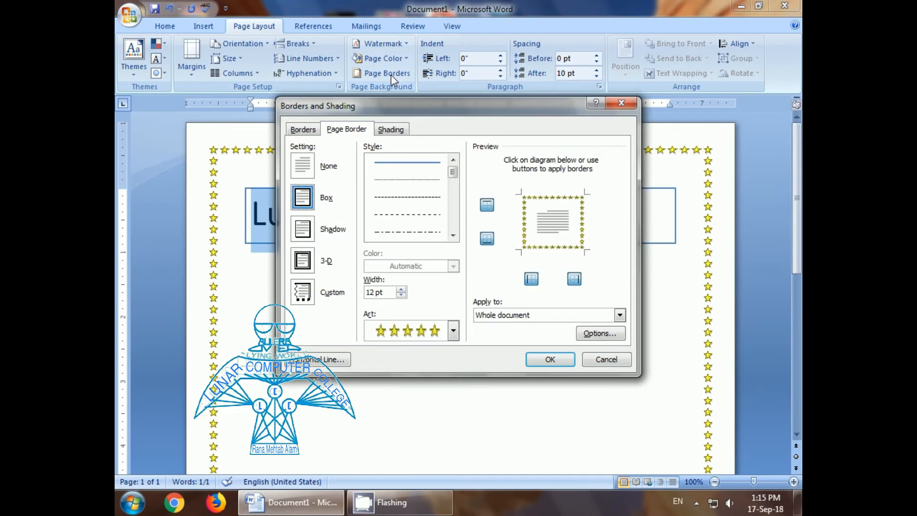
left_click(393, 128)
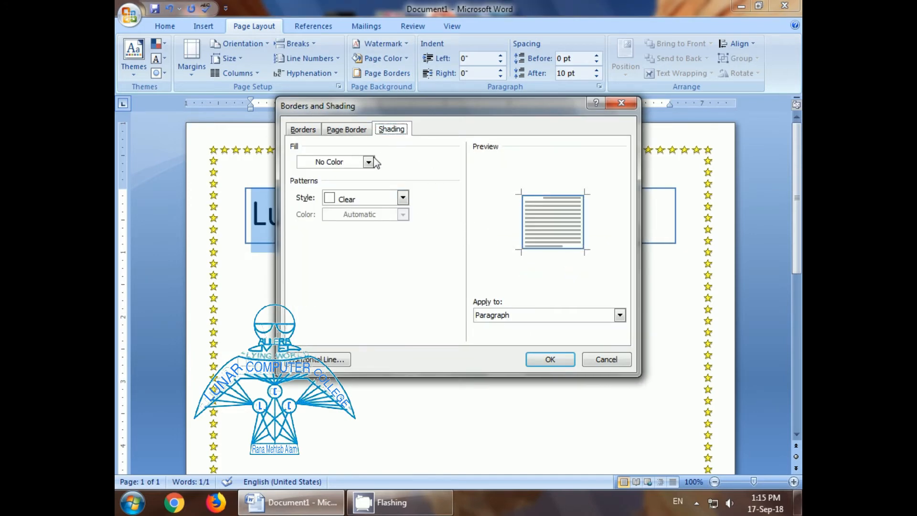
left_click(402, 197)
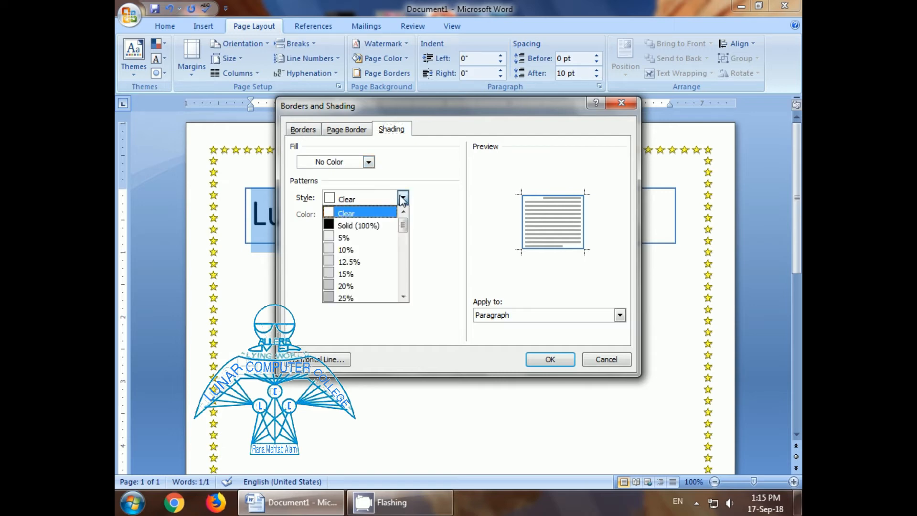
left_click(344, 288)
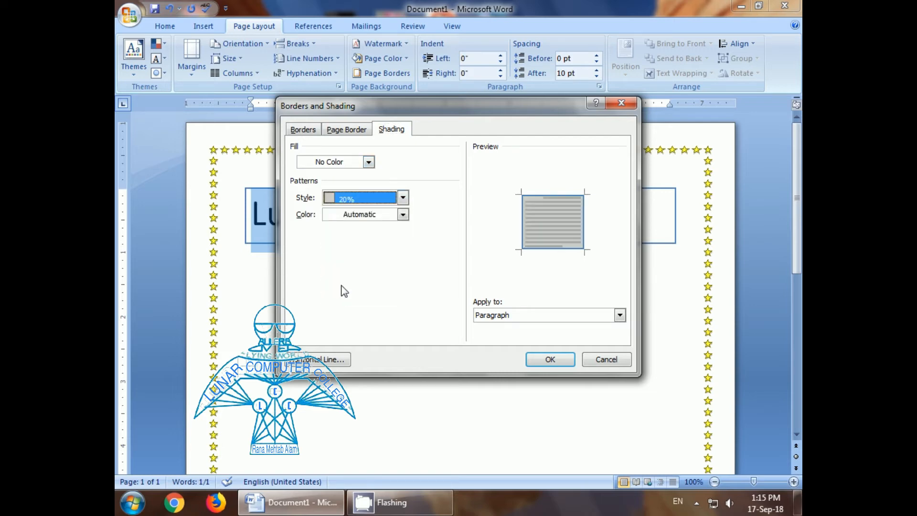
left_click(550, 360)
left_click(500, 357)
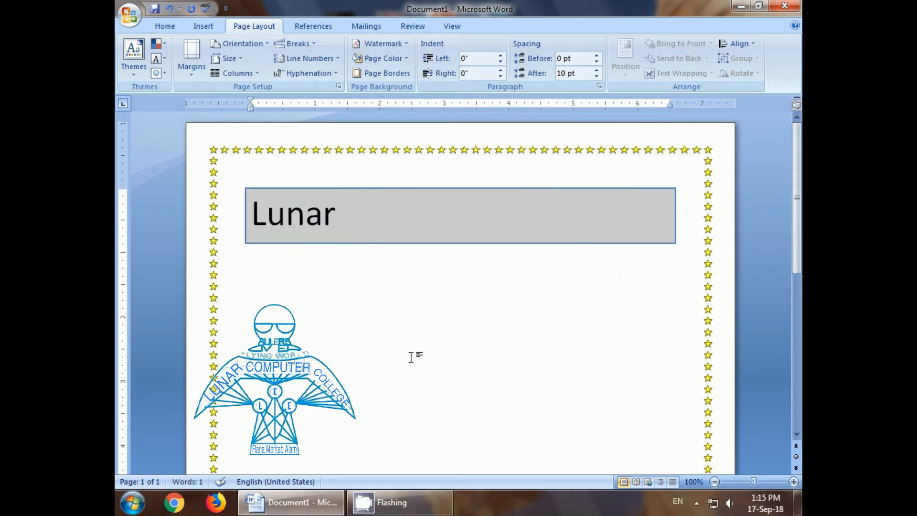
- Remove the star page border from the whole document and the box border from the "Lunar" paragraph
left_click_drag(254, 212, 359, 214)
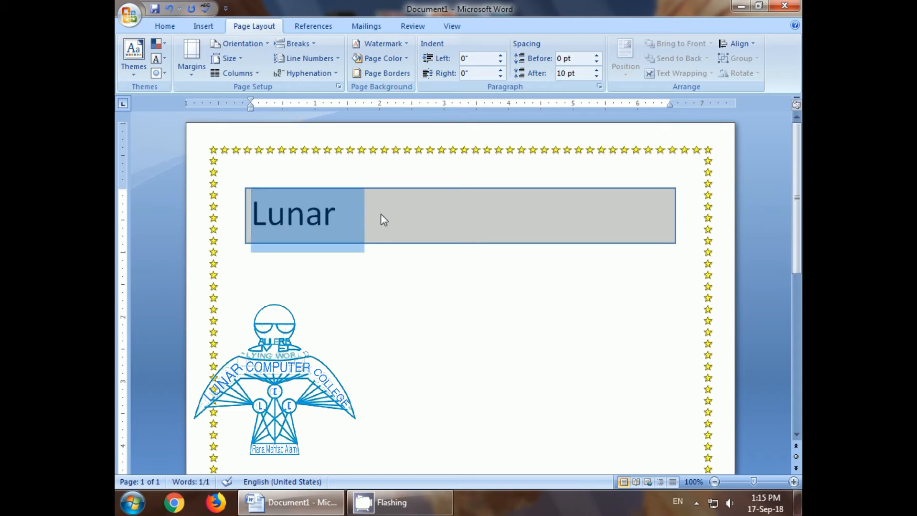
left_click(383, 74)
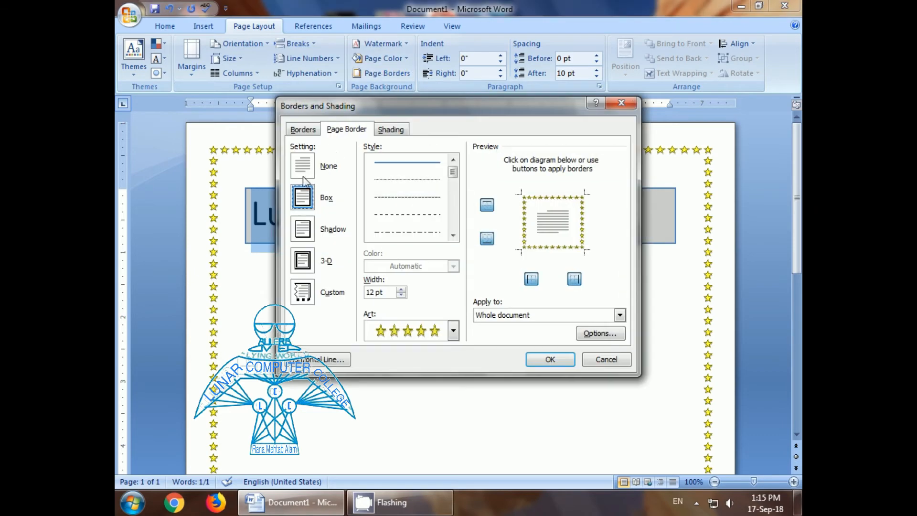
left_click(304, 171)
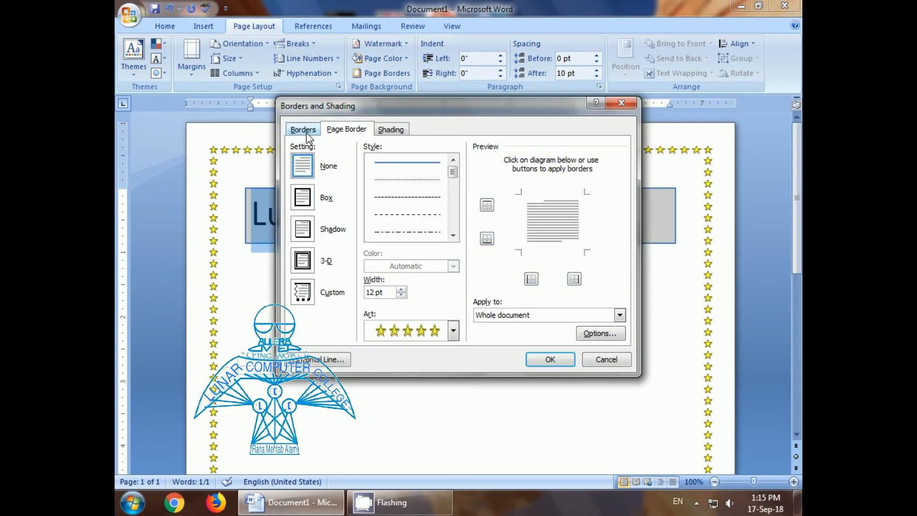
left_click(308, 130)
left_click(302, 166)
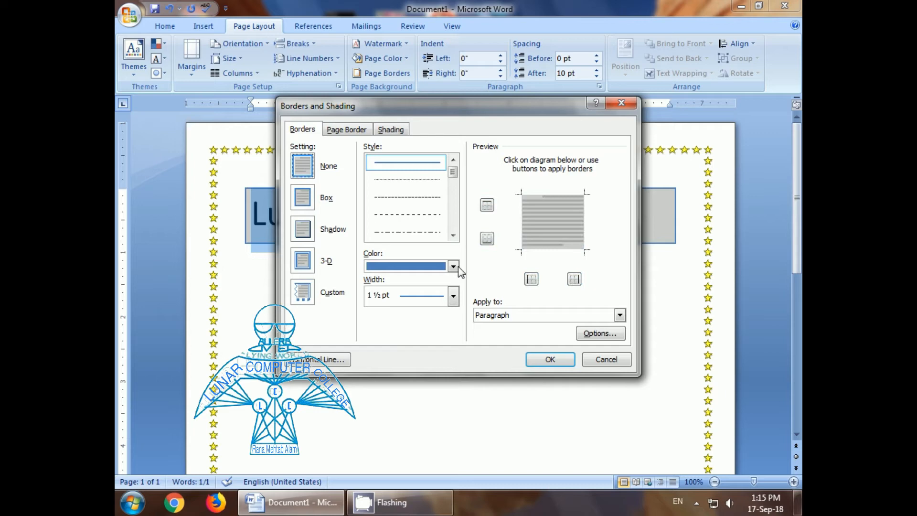
left_click(550, 359)
left_click(529, 348)
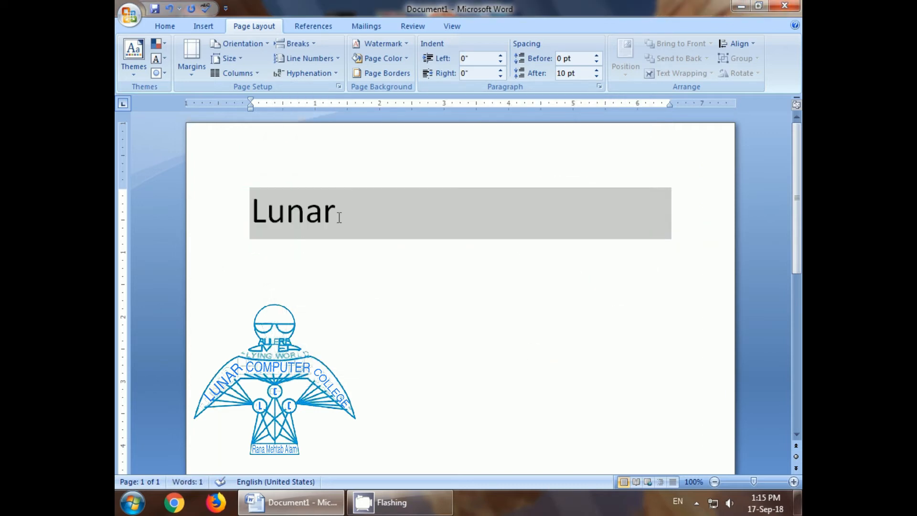
- Try to clear the shading behind the word "Lunar" by setting its fill to No Color
left_click_drag(340, 218, 251, 216)
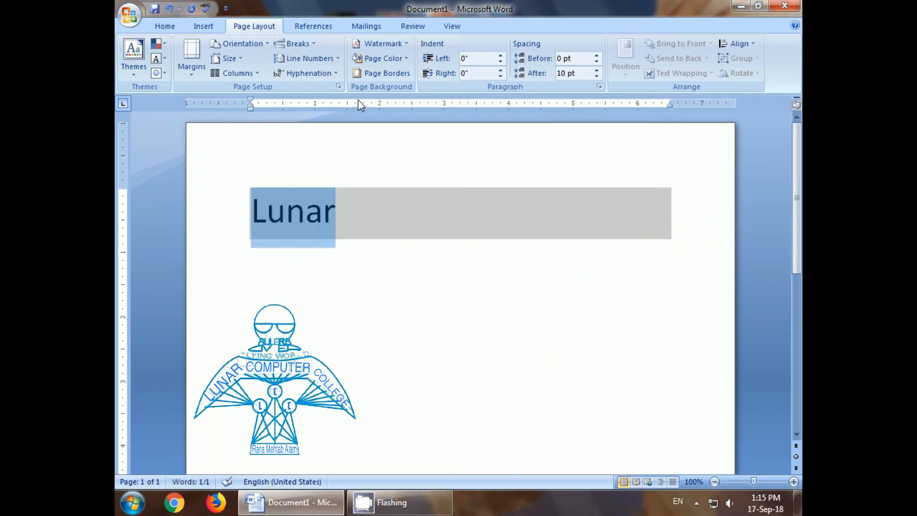
left_click(374, 74)
left_click(391, 134)
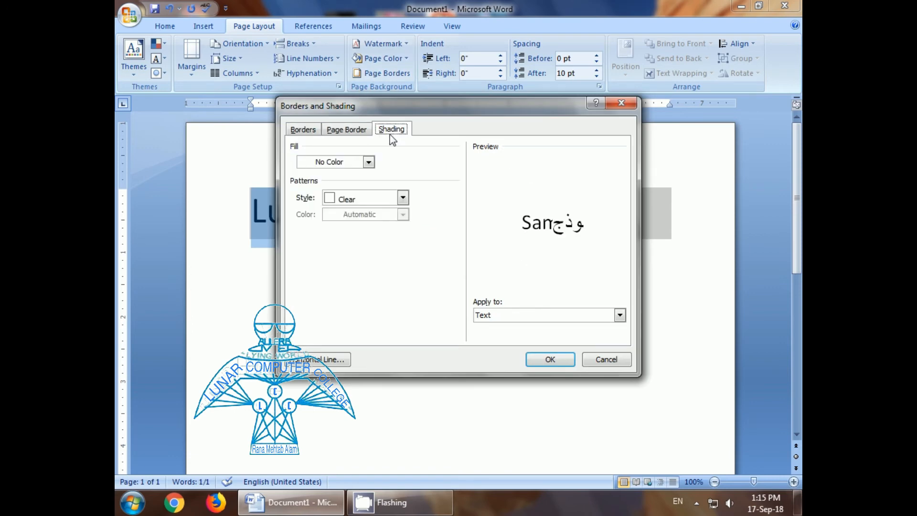
left_click(369, 164)
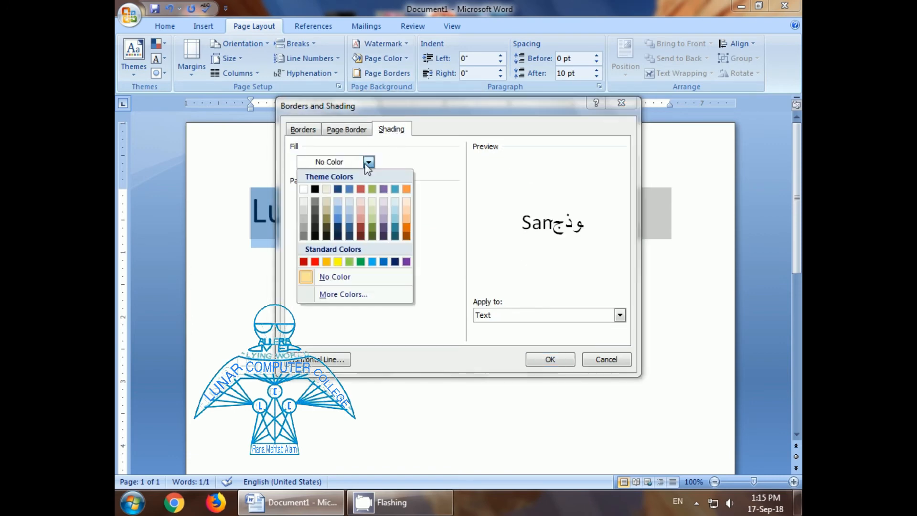
left_click(369, 163)
left_click(368, 163)
left_click(328, 279)
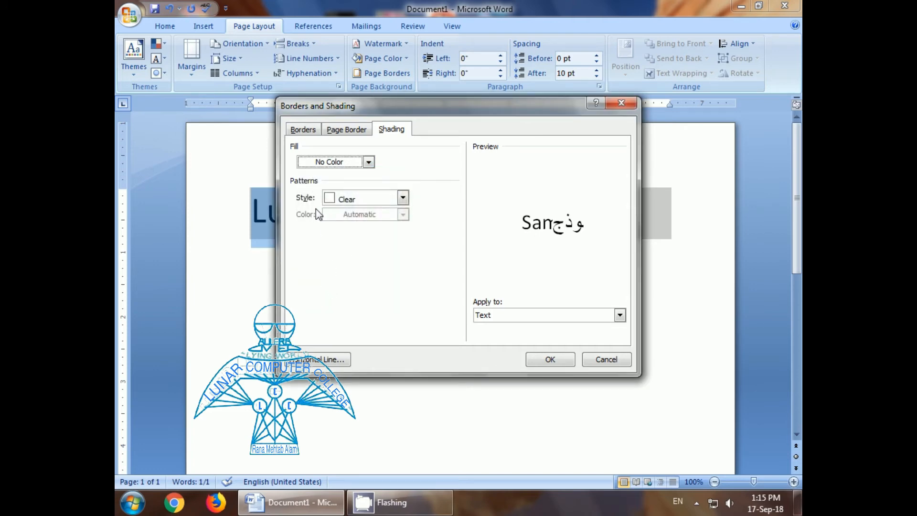
left_click(535, 360)
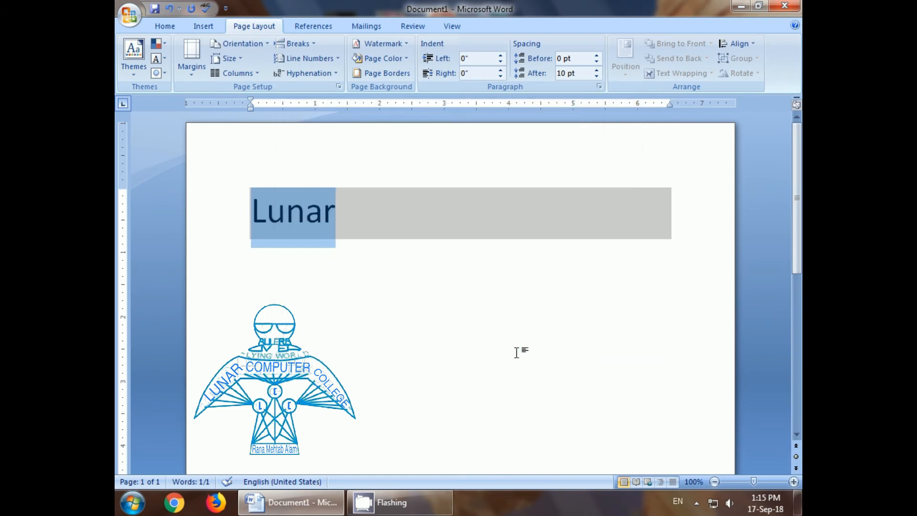
left_click(484, 342)
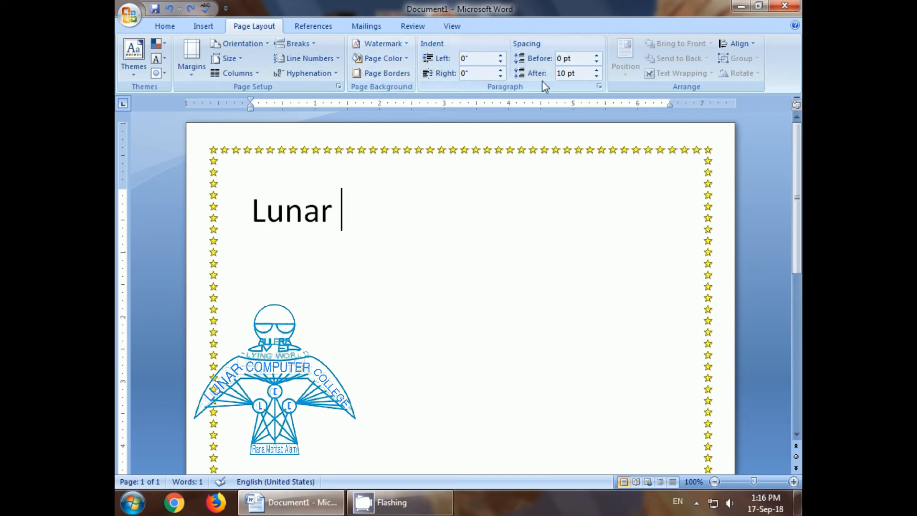
- Remove the yellow star page border from the whole document
left_click(385, 73)
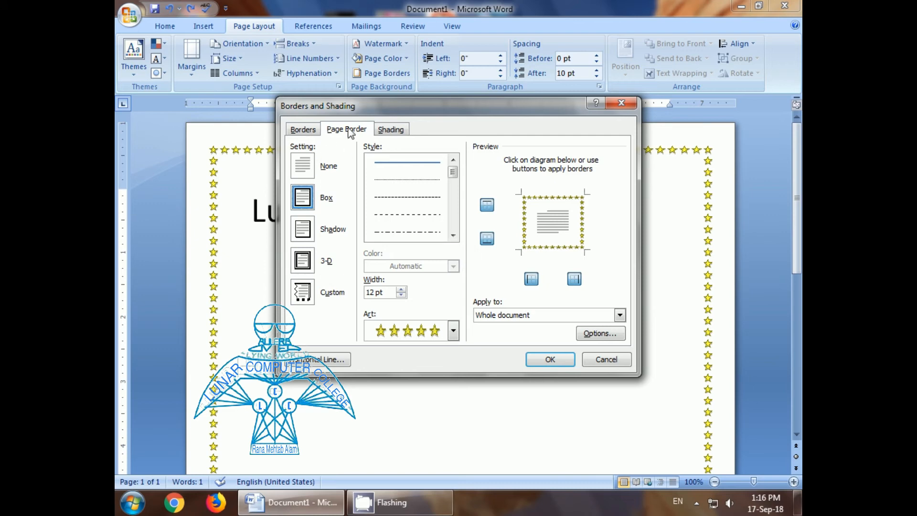
left_click(306, 169)
left_click(549, 360)
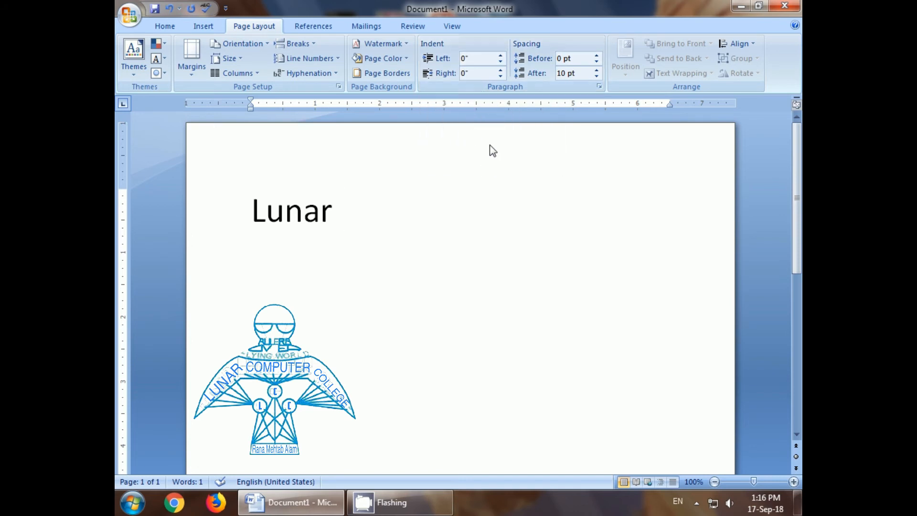
- Increase the left indent of the "Lunar" paragraph to 0.4"
left_click(500, 55)
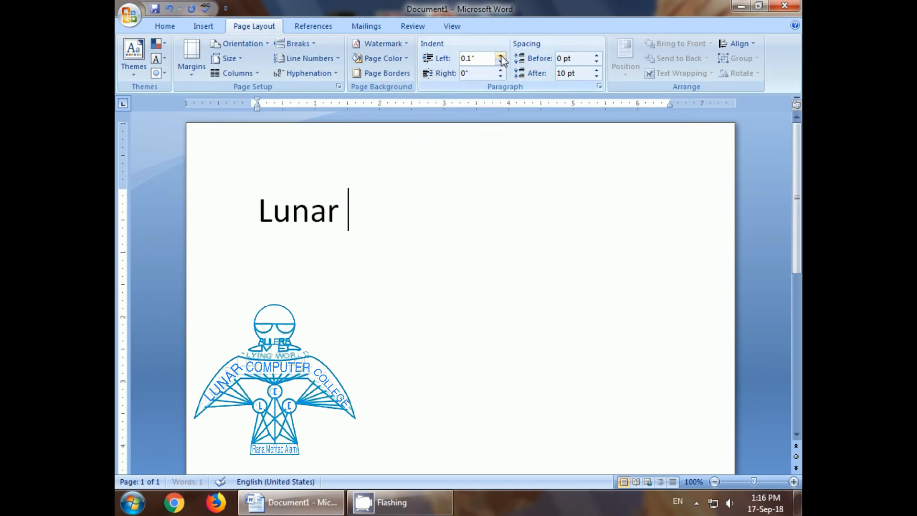
left_click(501, 56)
left_click(501, 55)
left_click(500, 55)
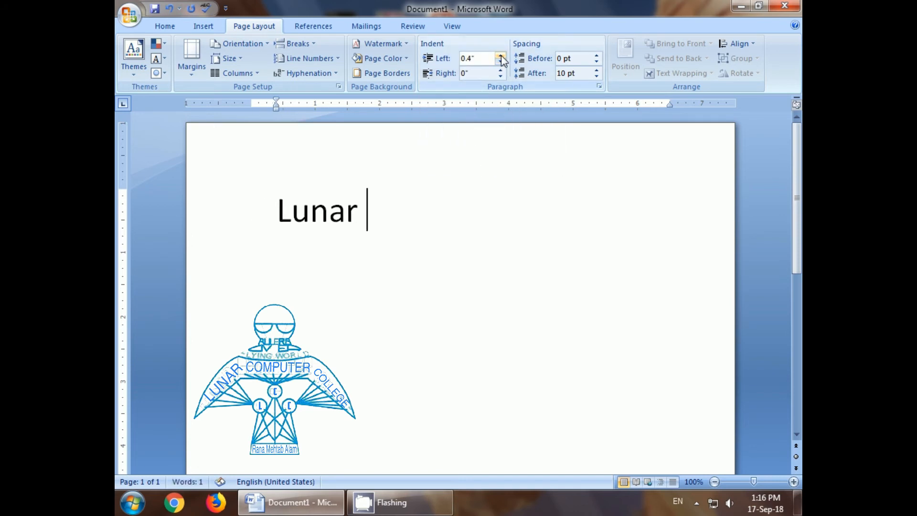
- Set the "Lunar" paragraph's right indent to -0.1" and its left indent to 0"
left_click(500, 76)
left_click(501, 61)
left_click(501, 61)
left_click(501, 61)
left_click(501, 61)
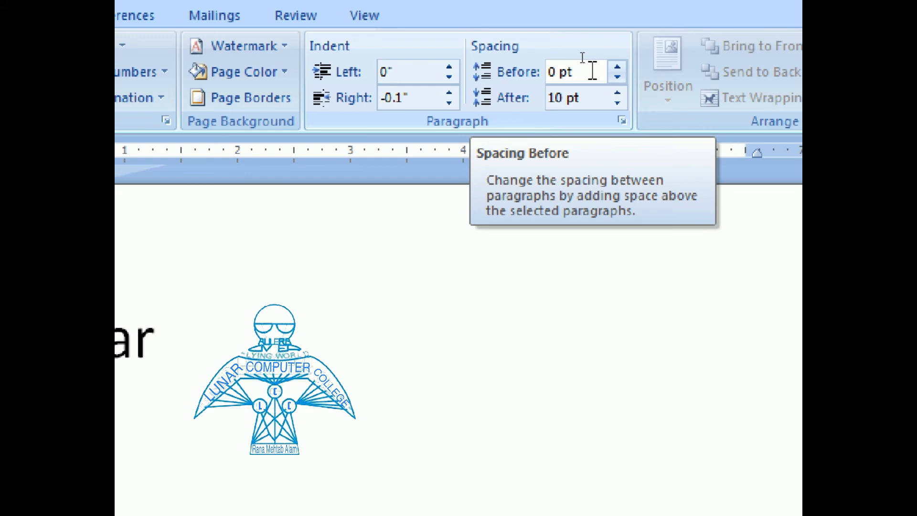
- Set the "Lunar" paragraph's spacing before to 12 pt and its left indent to -0.2"
left_click(617, 69)
left_click(618, 69)
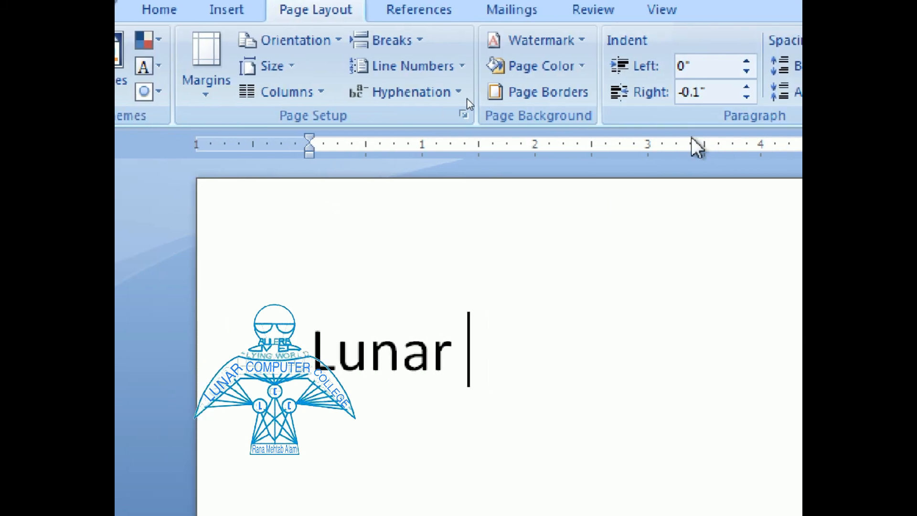
left_click(746, 70)
left_click(746, 71)
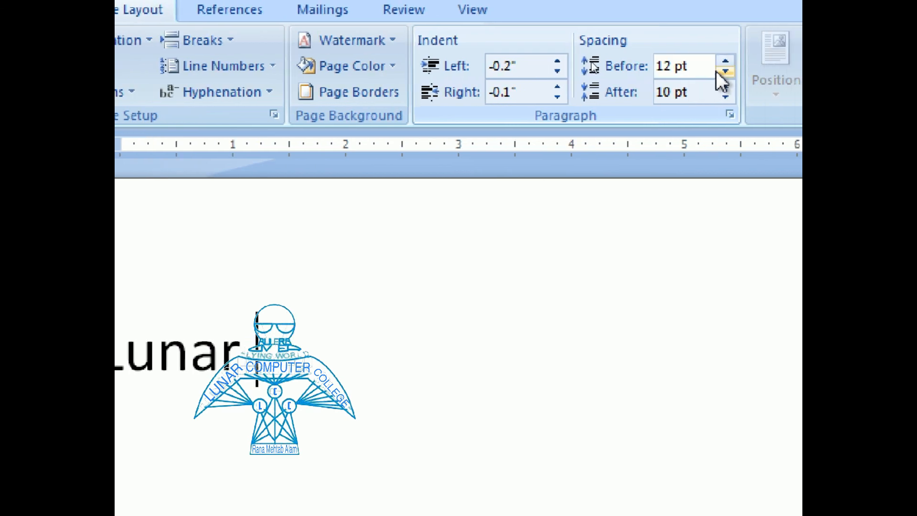
- Lower the "Lunar" paragraph's spacing before to Auto and start a new paragraph below it
left_click(719, 71)
left_click(719, 71)
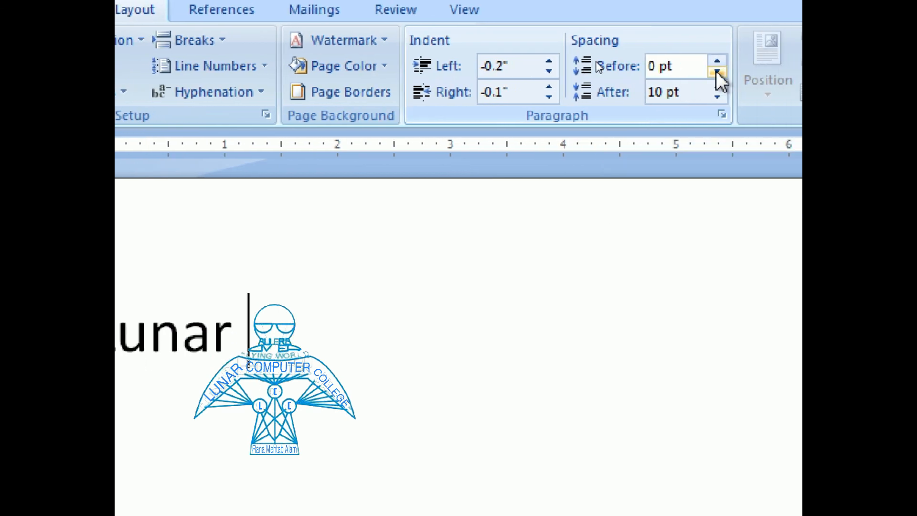
left_click(717, 72)
left_click(717, 61)
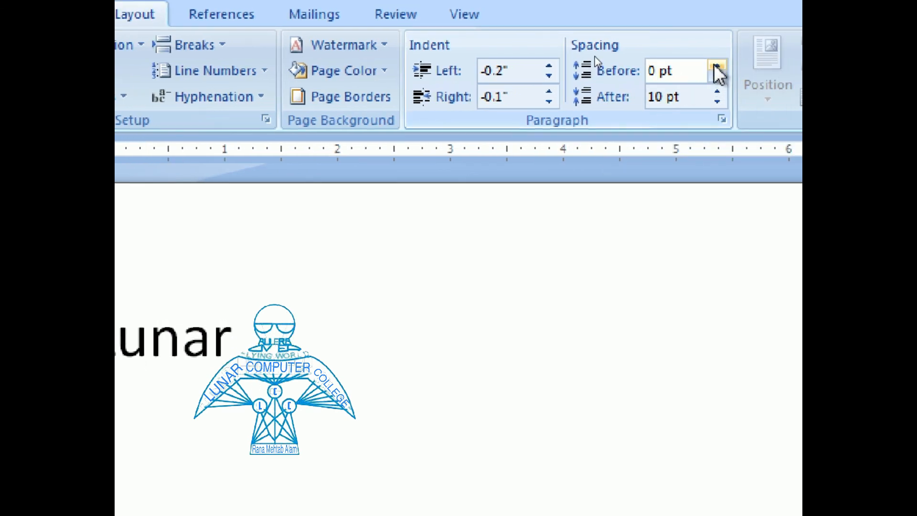
left_click(717, 77)
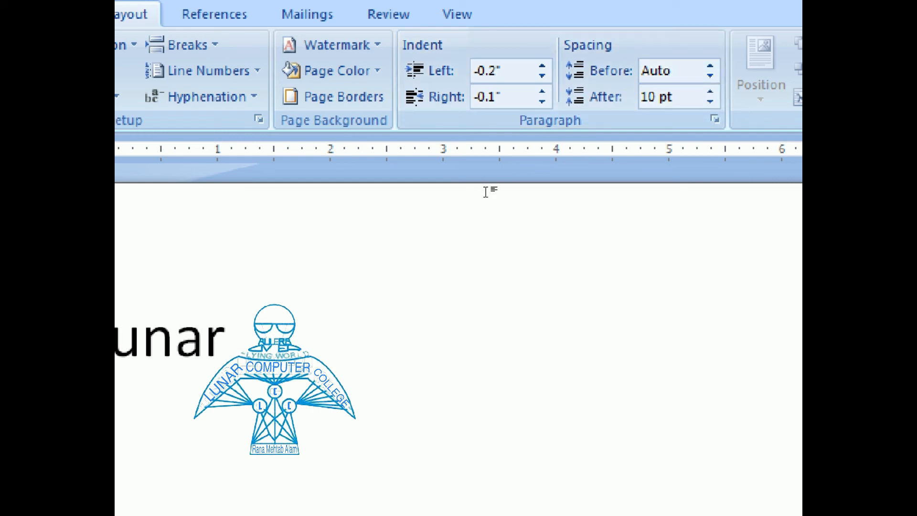
key("Return")
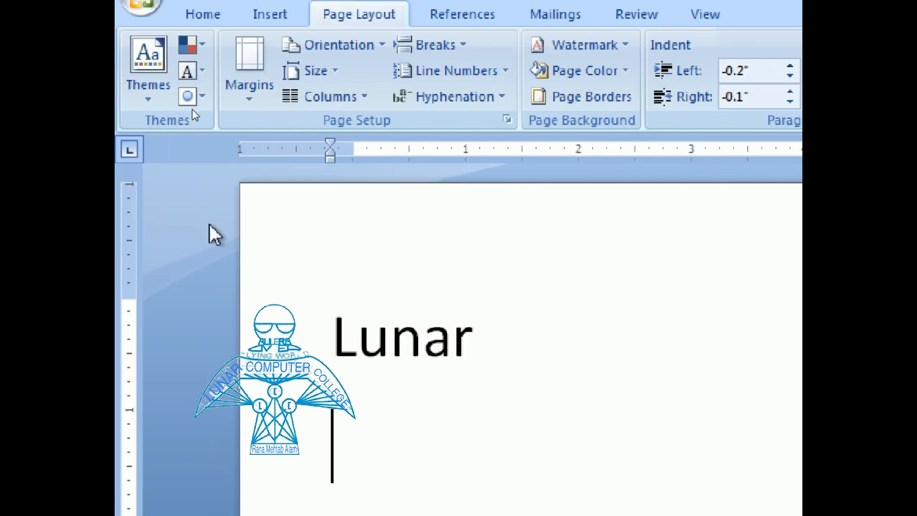